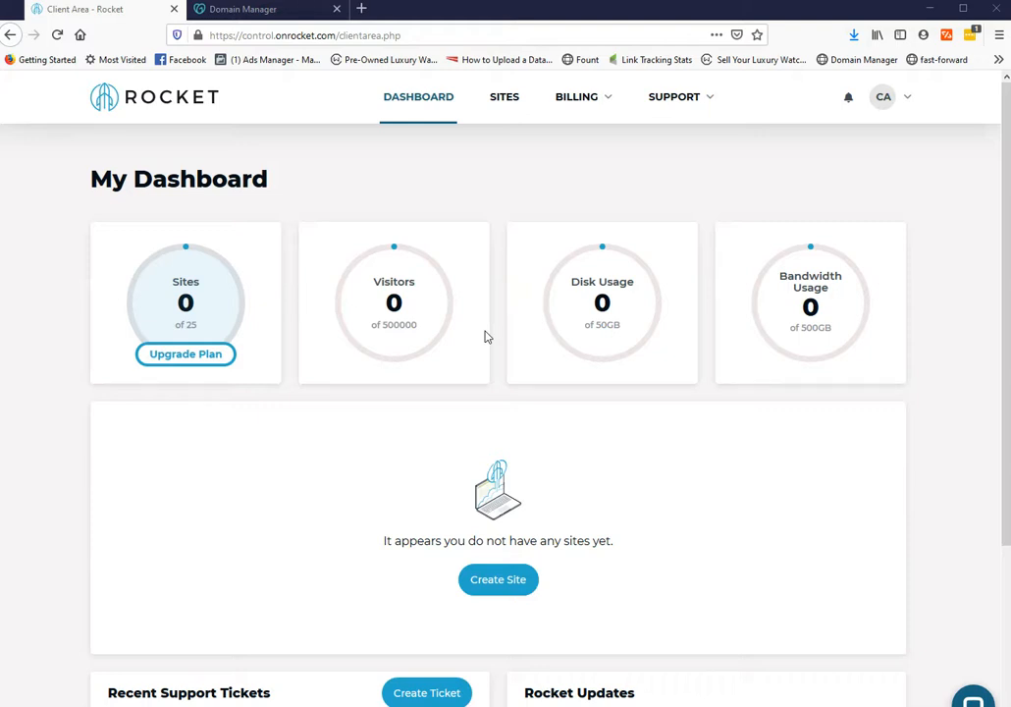
- Review the speed test reports for thedailysem.com in PageSpeed Insights (mobile and desktop), GTmetrix and Pingdom
click(483, 336)
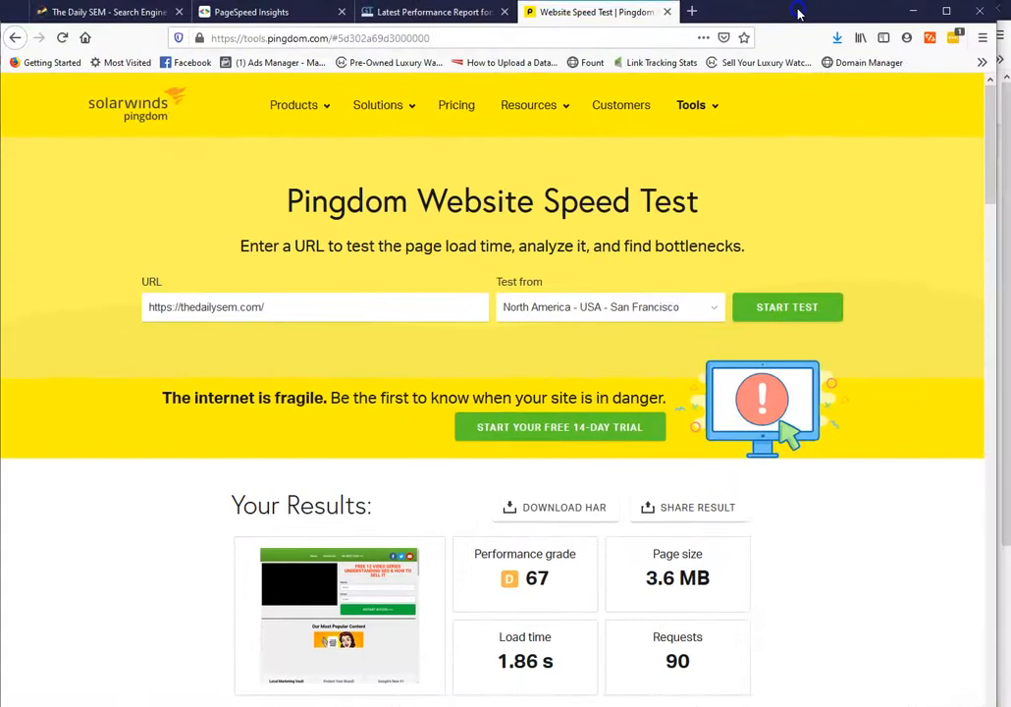
click(271, 12)
click(49, 203)
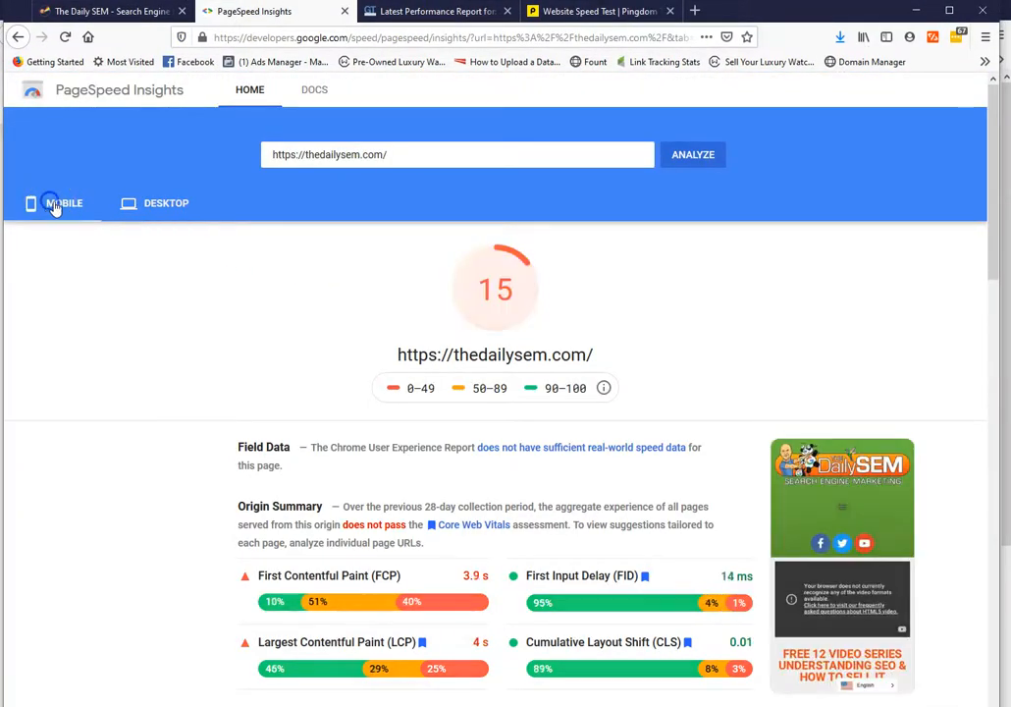
click(152, 207)
click(392, 10)
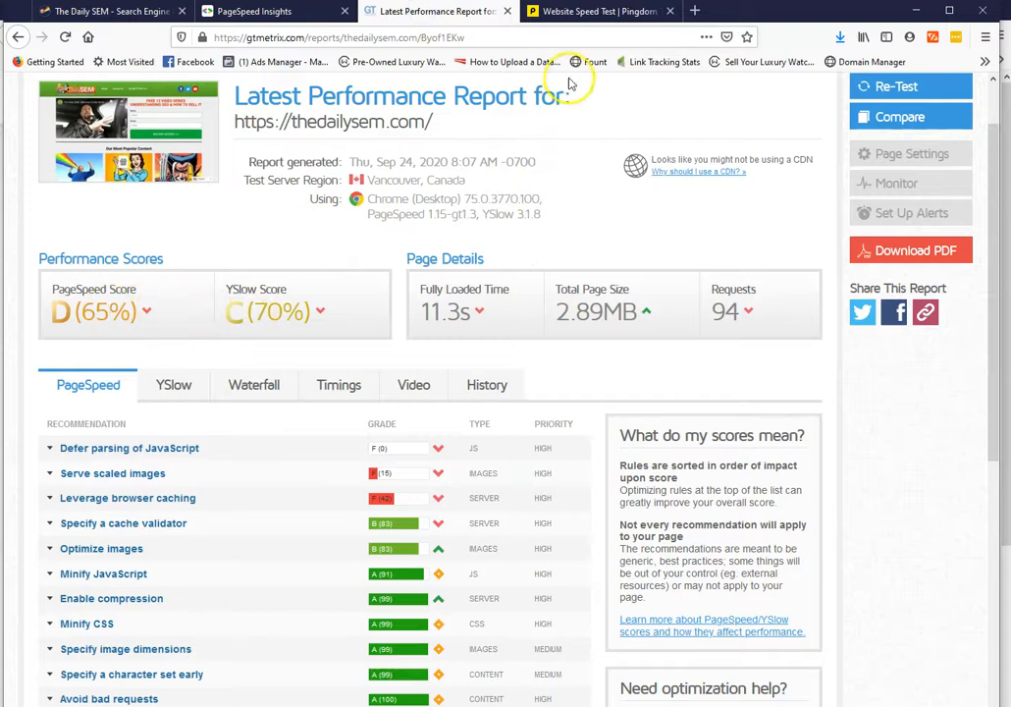
click(574, 15)
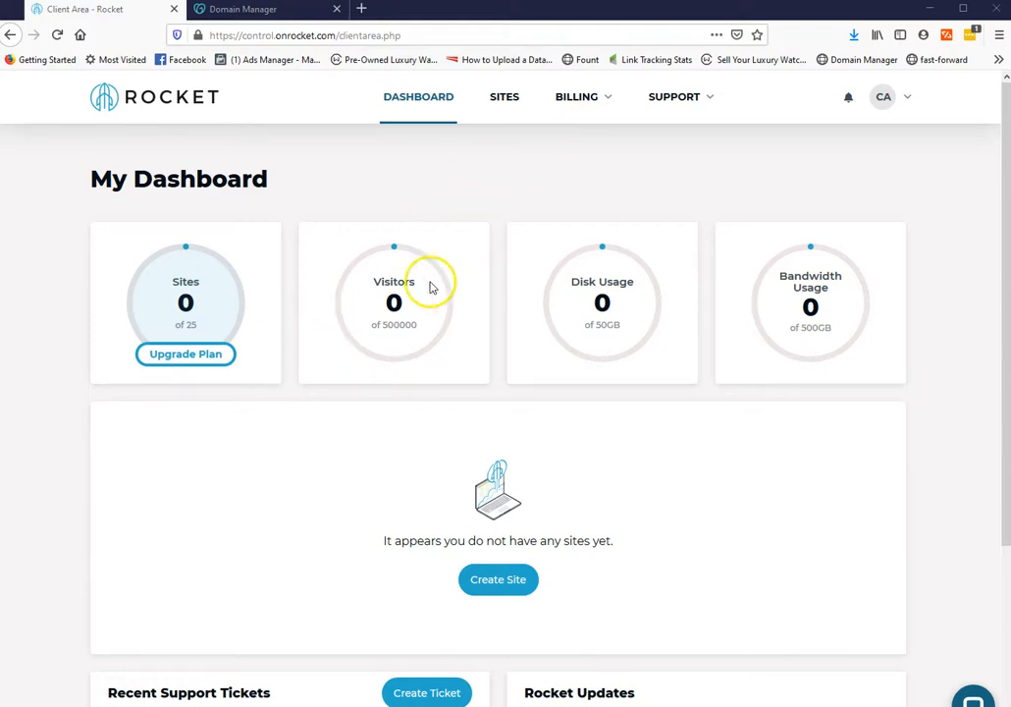
- Start creating a new site from the Sites page of the Rocket control panel
scroll(394, 259, down, 5)
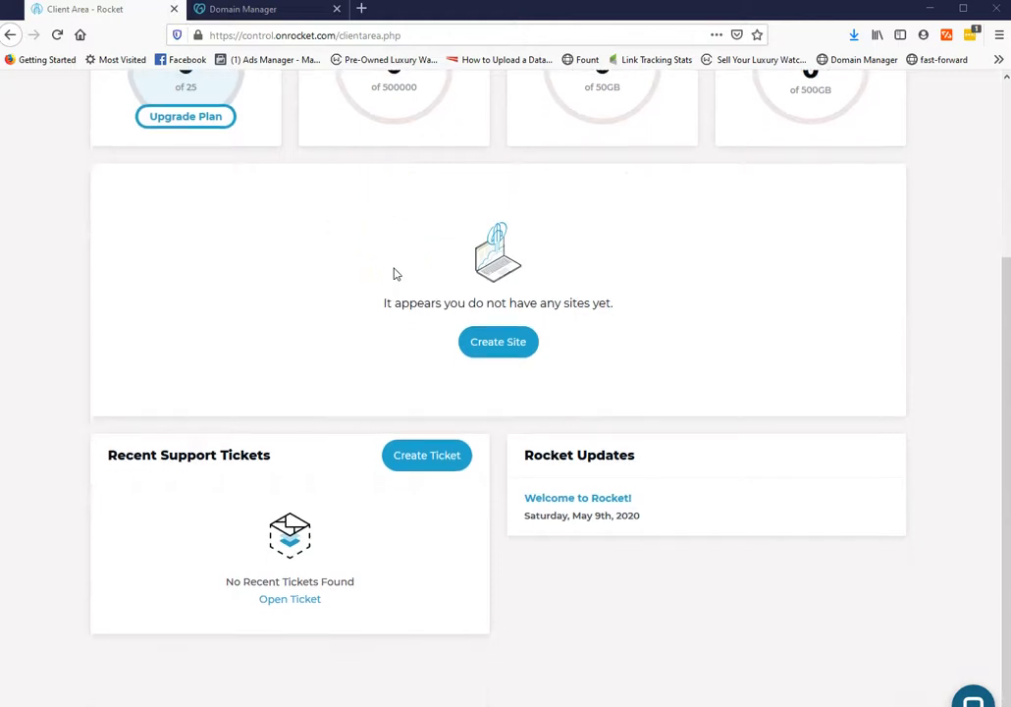
scroll(396, 274, up, 5)
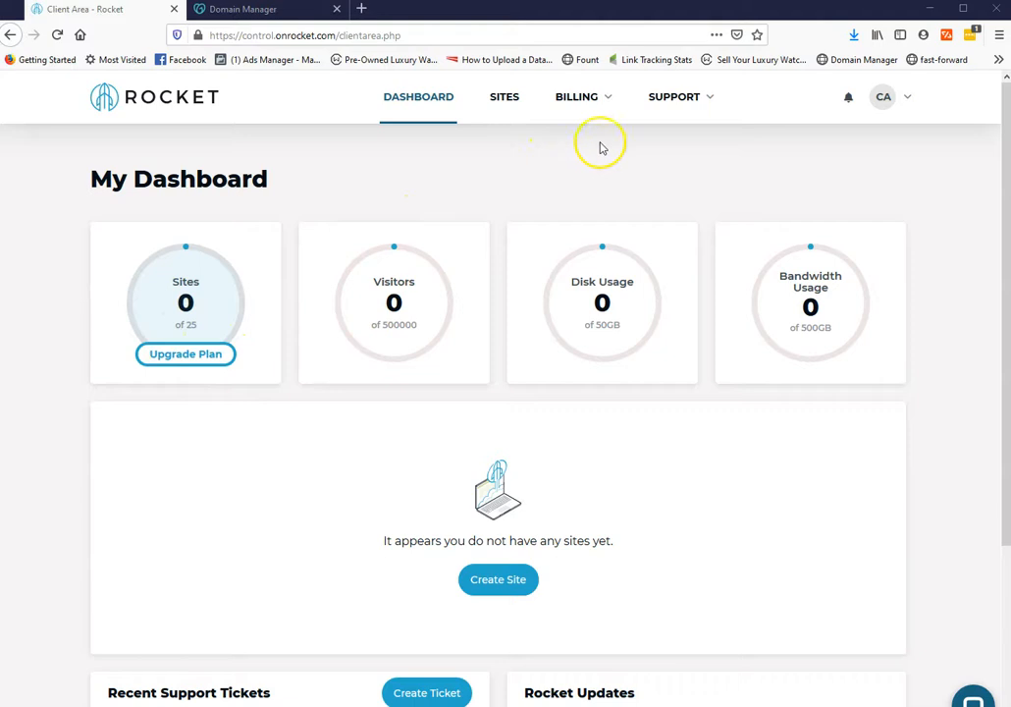
click(310, 170)
click(498, 99)
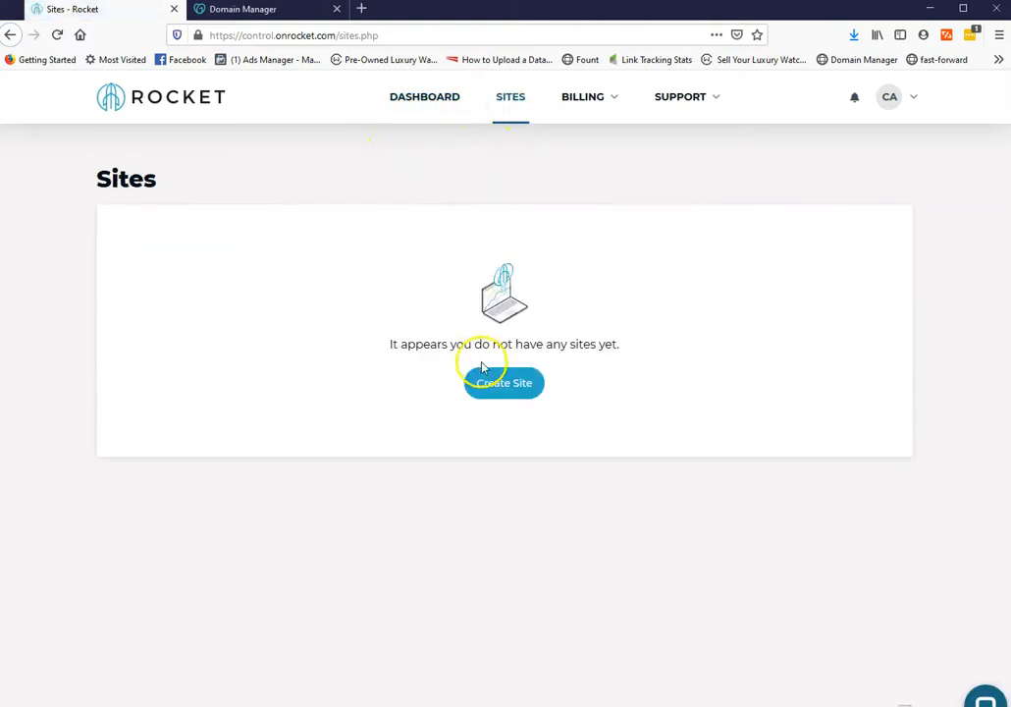
click(519, 391)
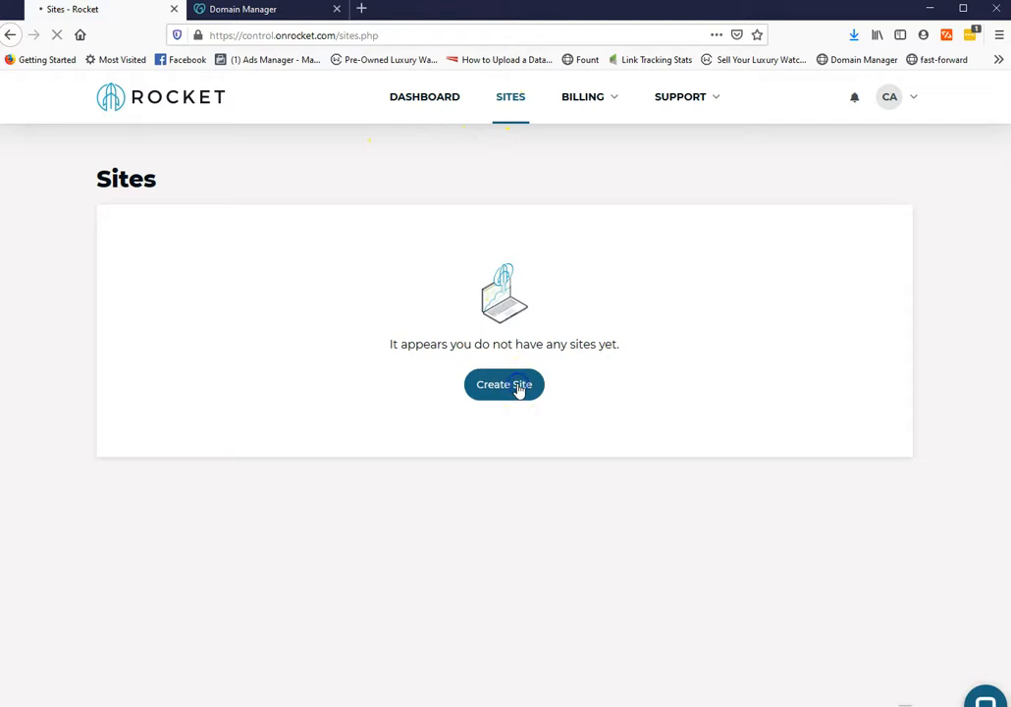
- Name the site Sound Initiative, set its location to US - Dallas and continue to the WordPress information
click(419, 327)
text(Sound Initiative)
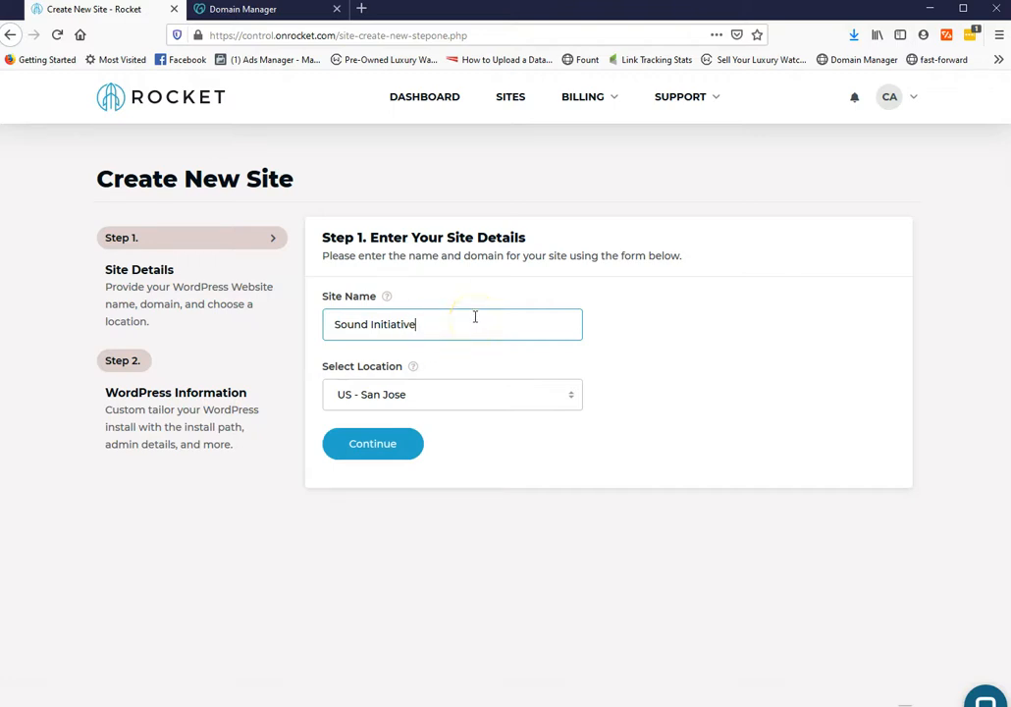
click(415, 388)
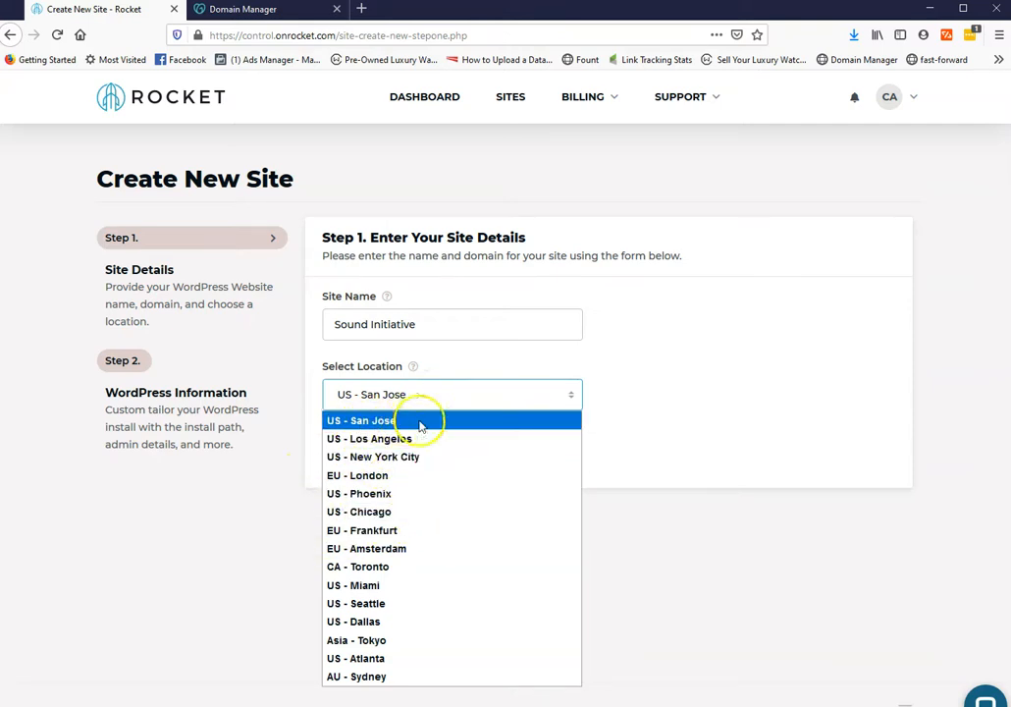
click(355, 621)
click(373, 453)
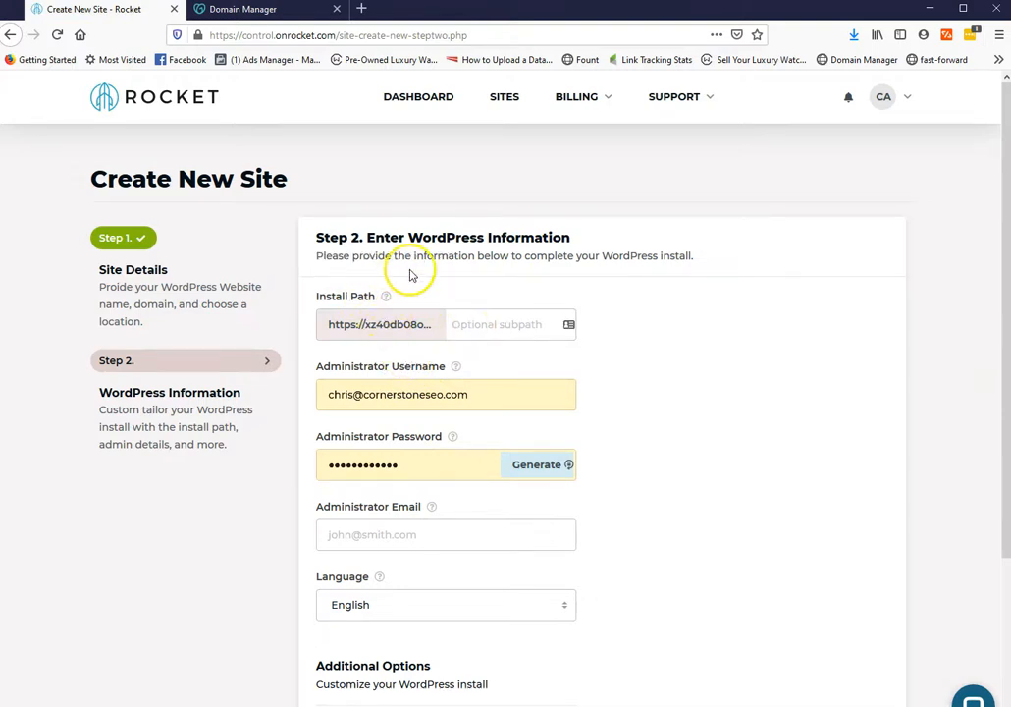
- Replace the prefilled administrator username with the administrator's first name
scroll(387, 275, down, 2)
scroll(384, 266, down, 1)
scroll(379, 282, up, 2)
scroll(379, 282, down, 3)
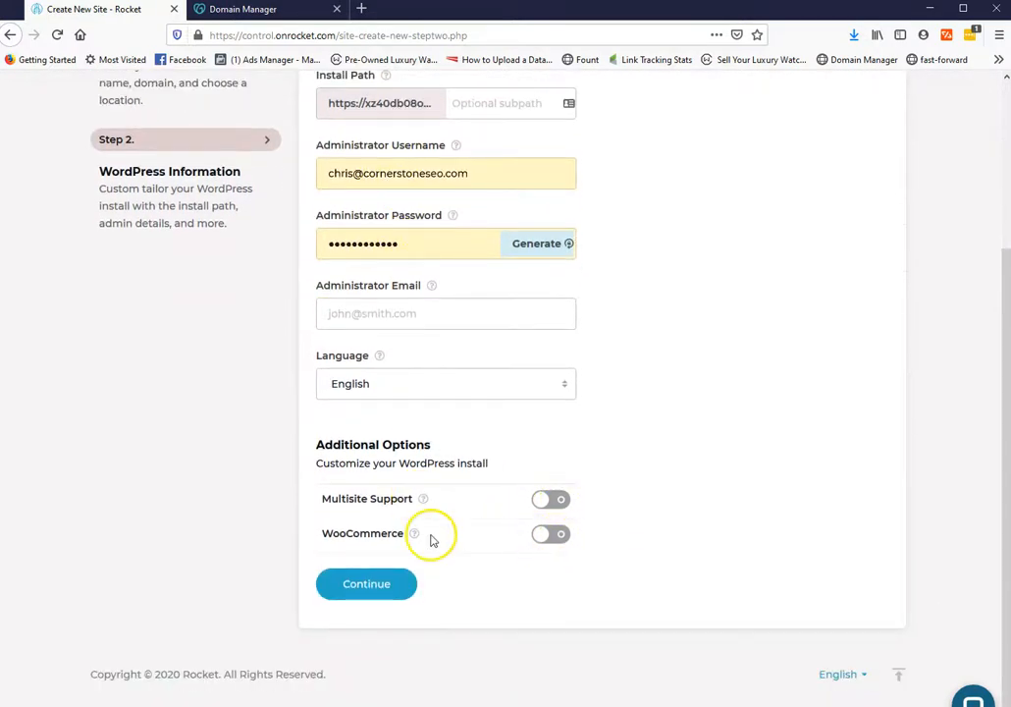
scroll(432, 538, up, 5)
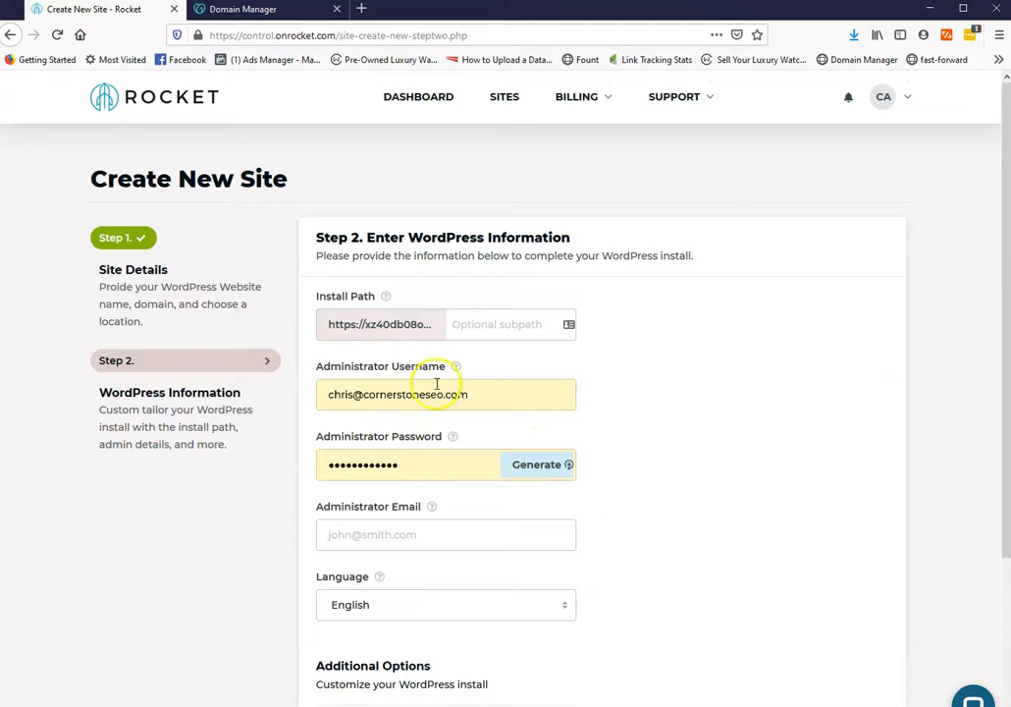
mouse_move(458, 368)
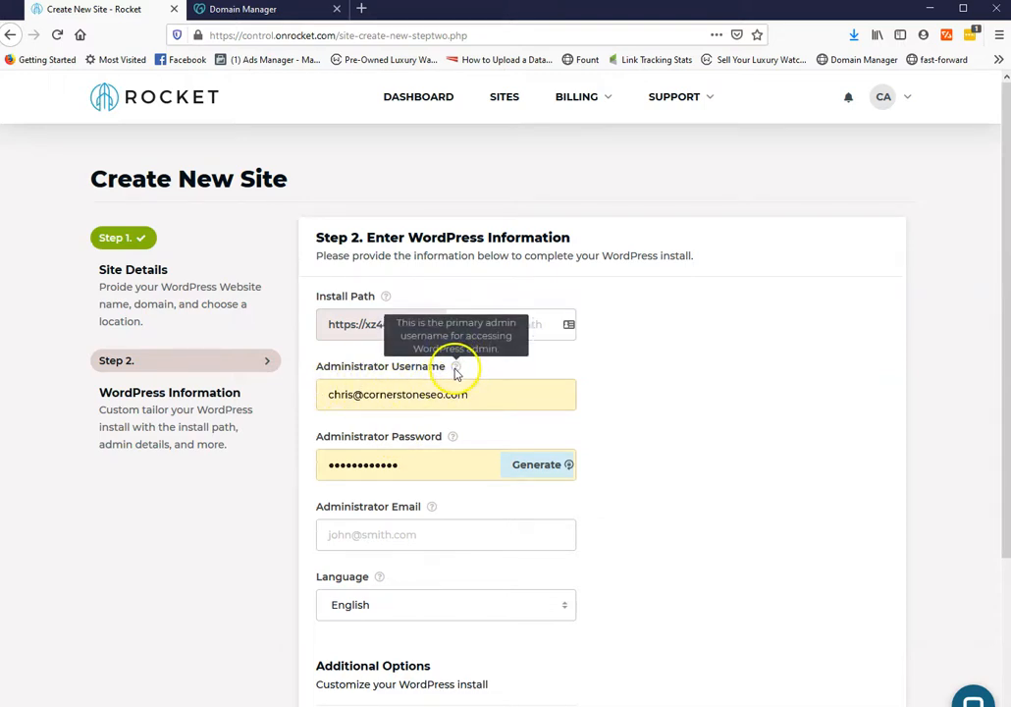
drag(485, 395, 255, 399)
text(chris)
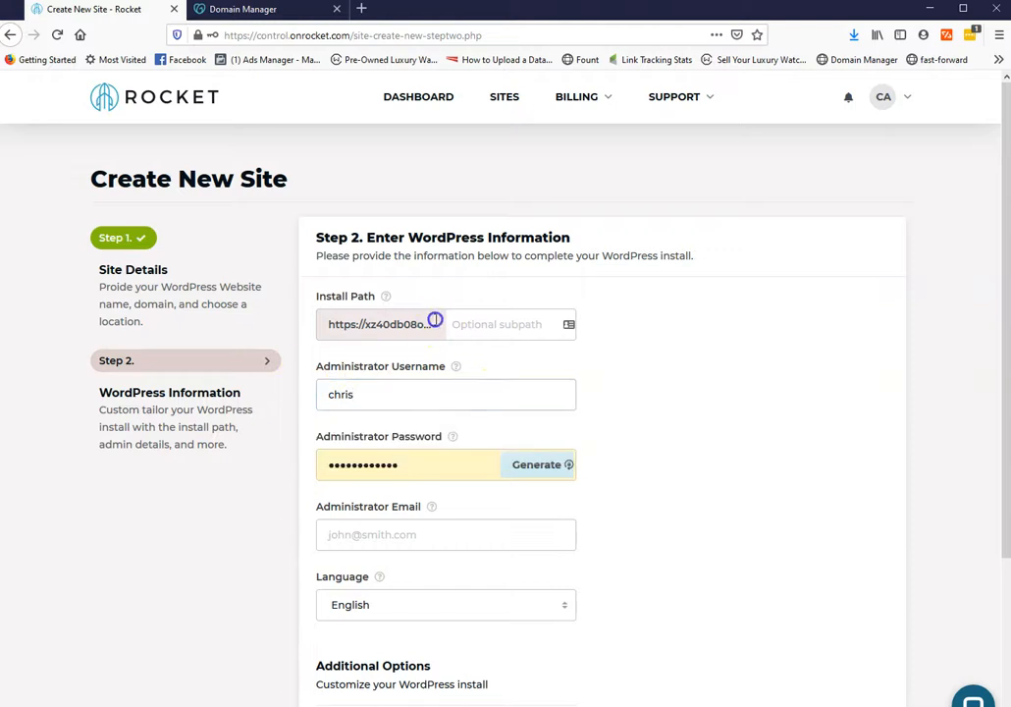
- Generate a new administrator password, copy it and insert it into the WordPress information form
drag(435, 322, 401, 325)
mouse_move(388, 299)
scroll(392, 327, down, 1)
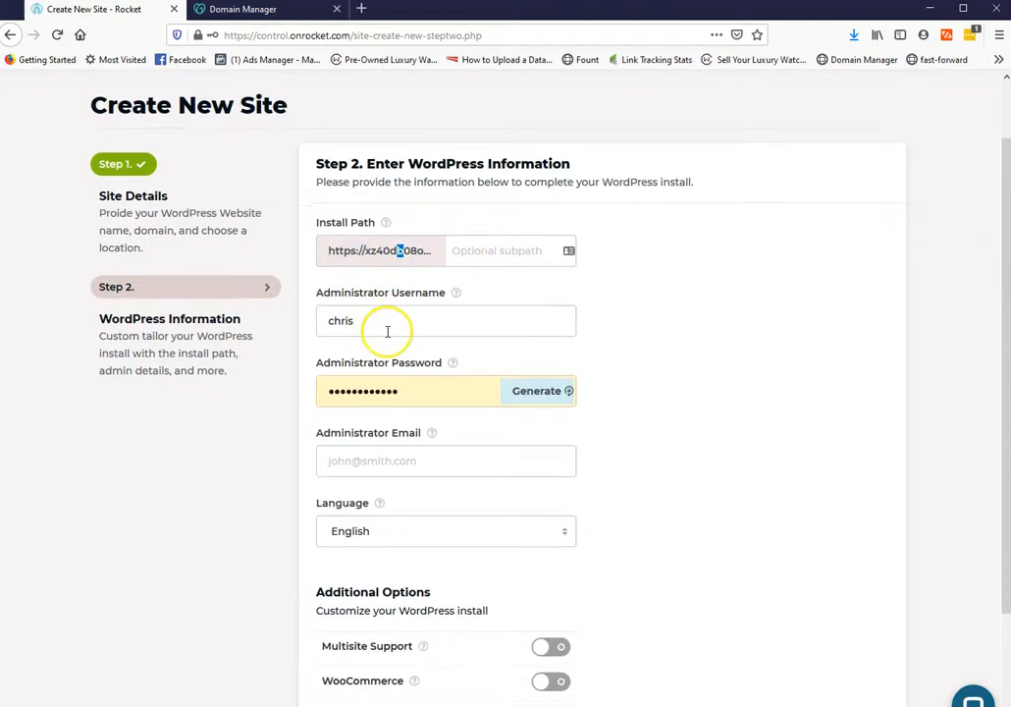
click(512, 391)
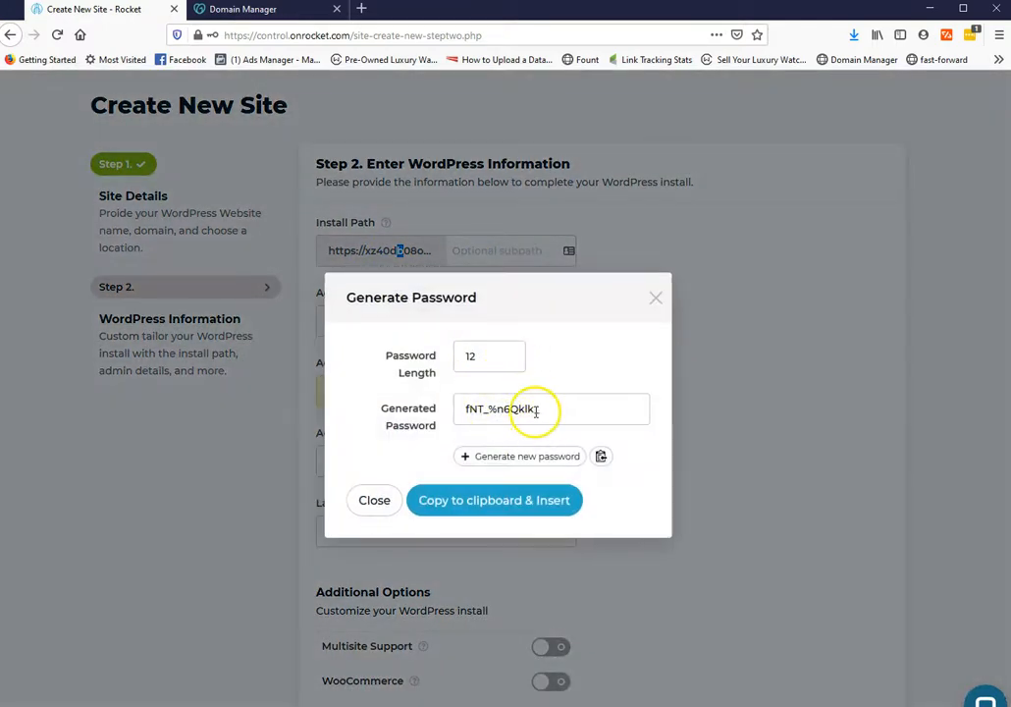
click(498, 501)
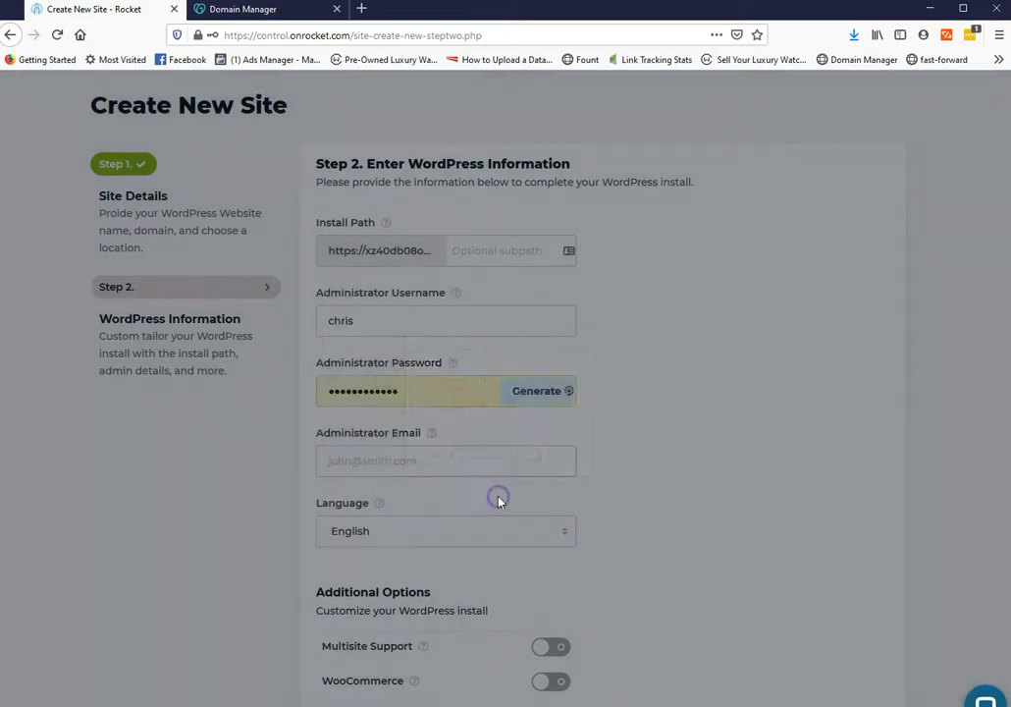
- Fill in the administrator email with the suggested address for cornerstoneseo.com
click(399, 466)
text(c)
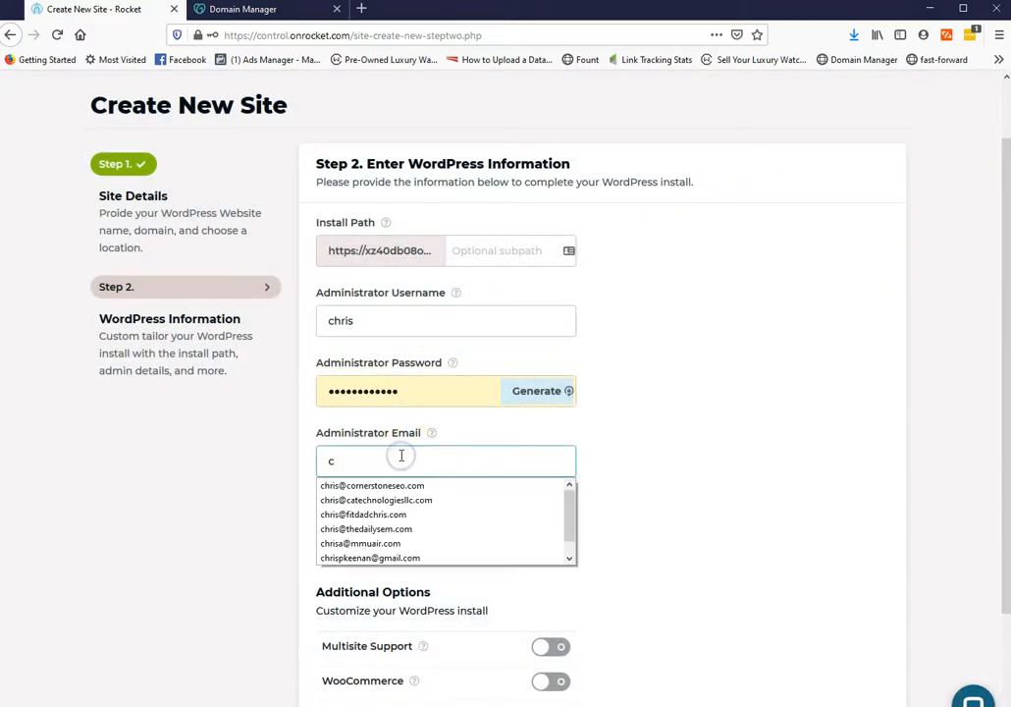
click(408, 484)
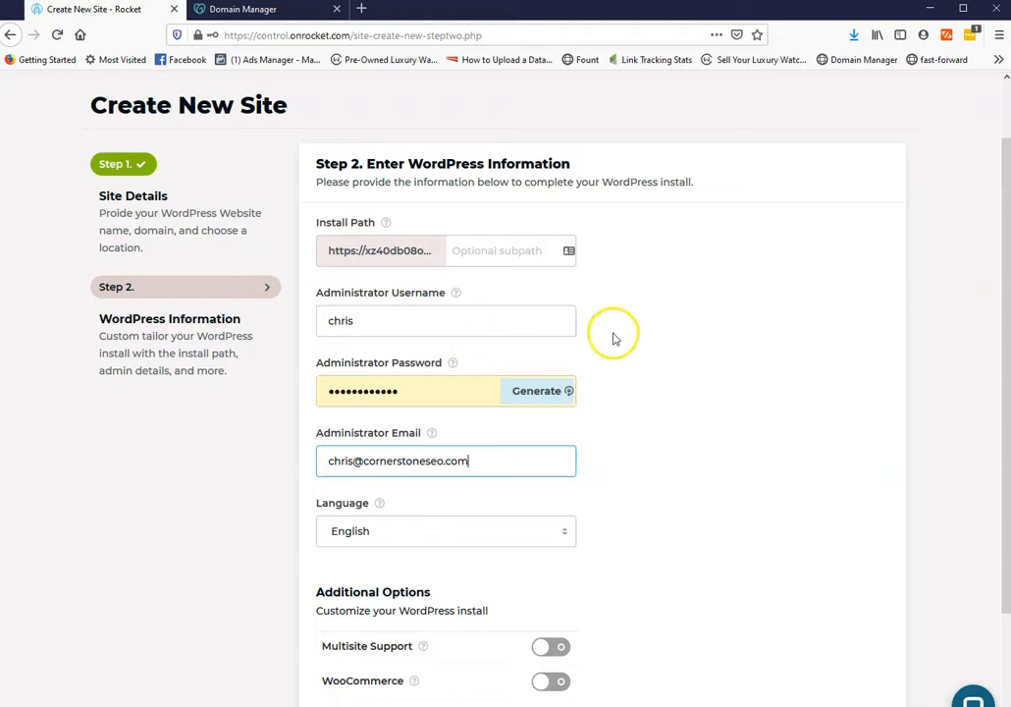
- Submit the WordPress install with multisite support and WooCommerce off, and save the login in the browser
scroll(412, 610, down, 3)
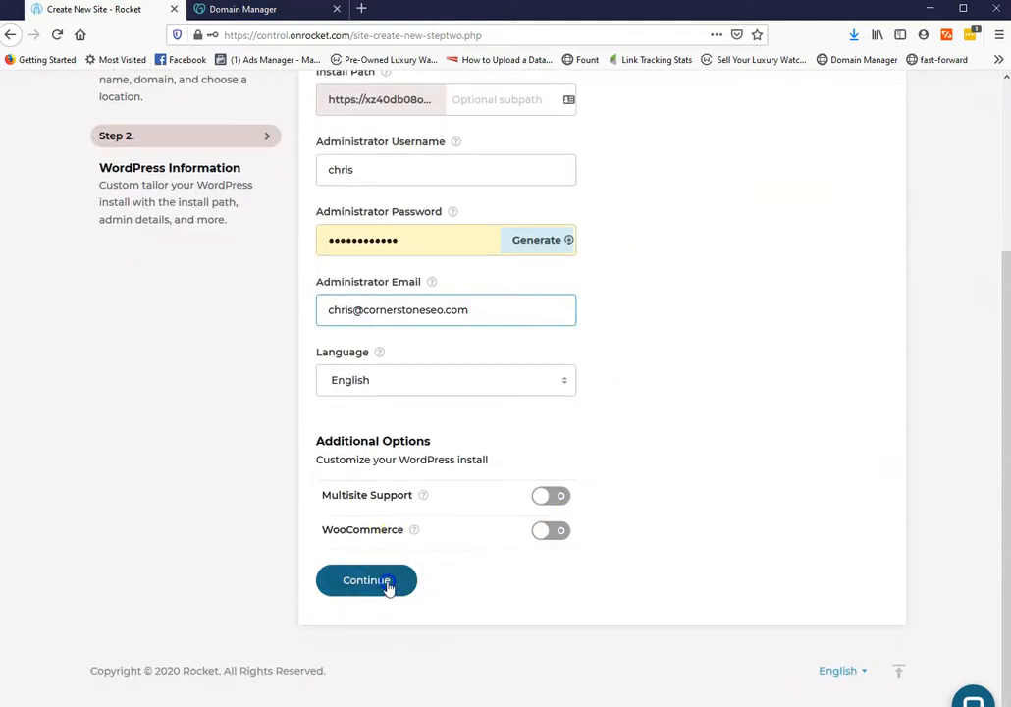
click(385, 584)
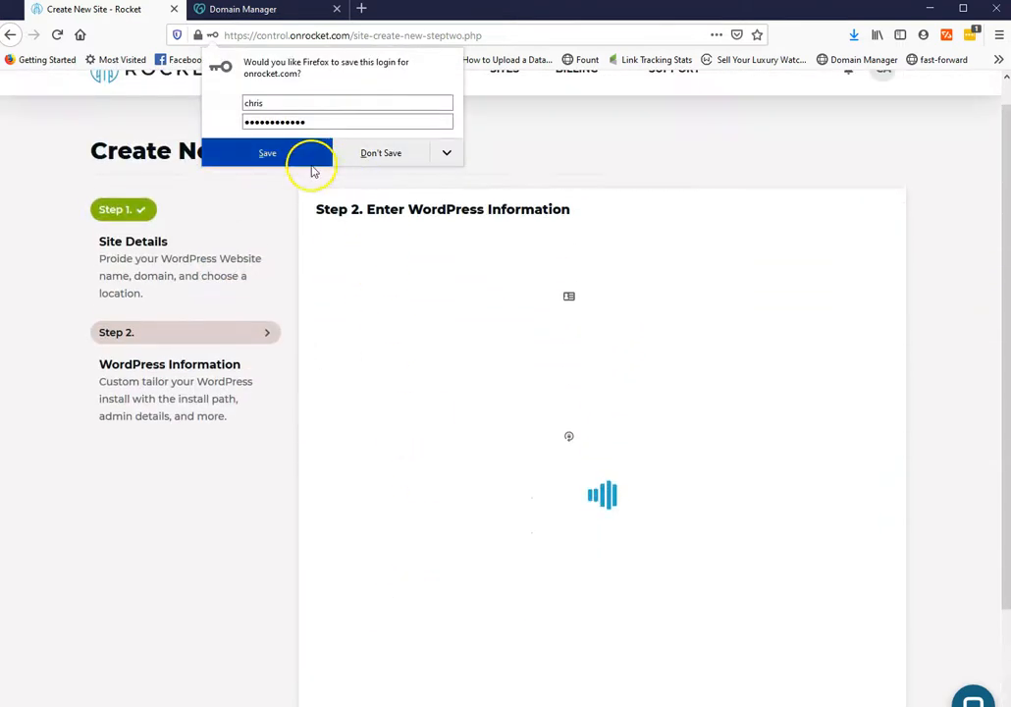
click(285, 159)
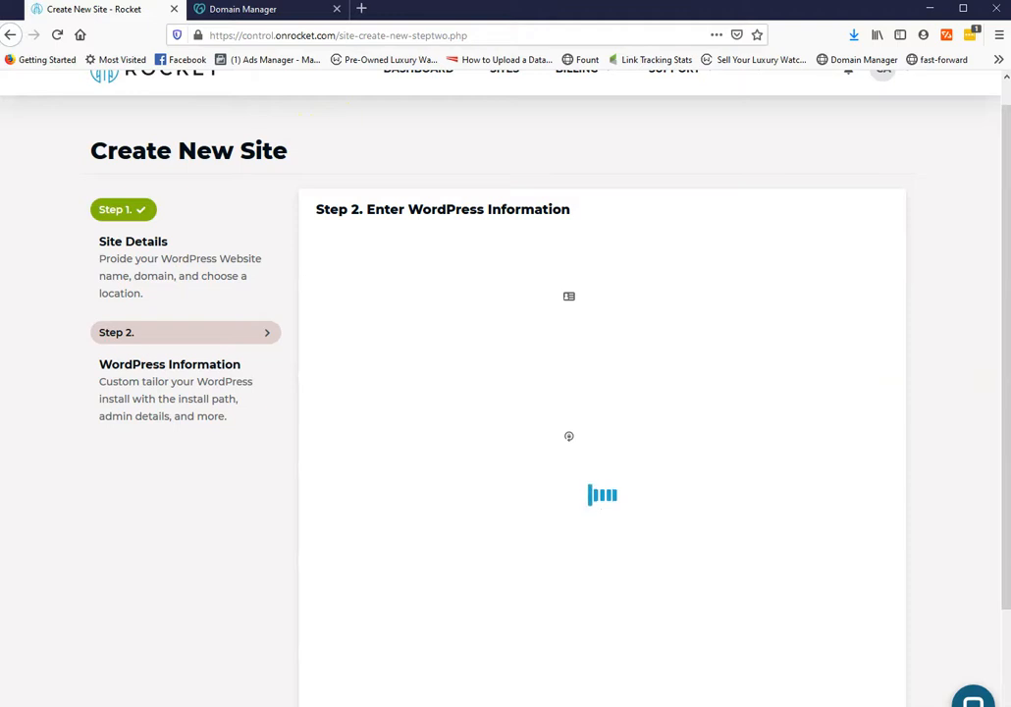
mouse_move(405, 706)
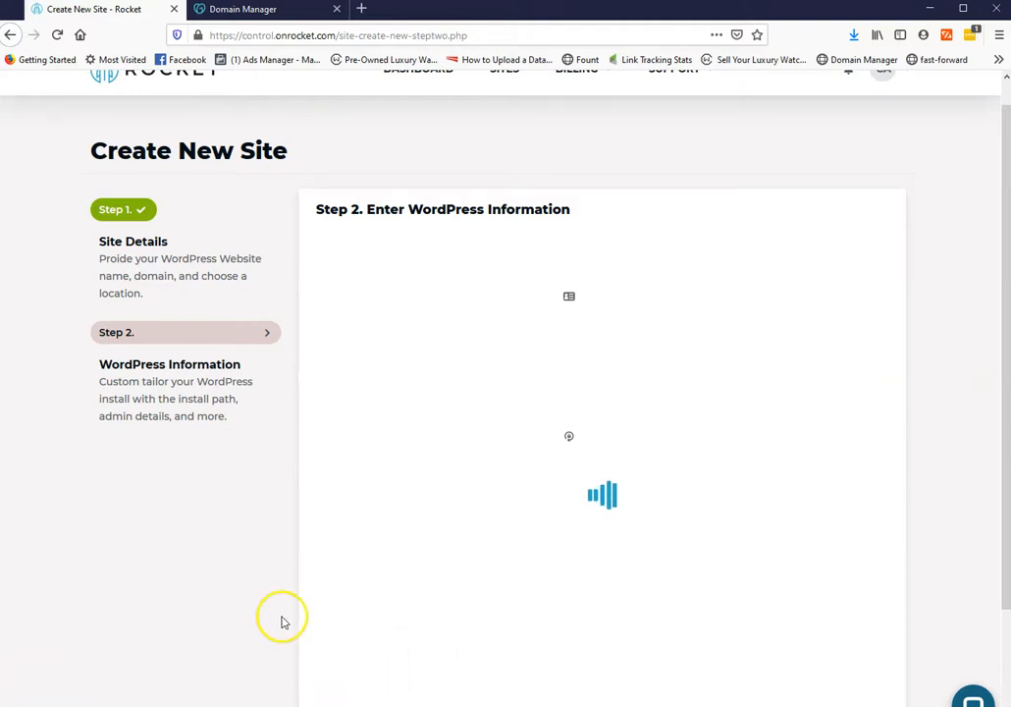
scroll(422, 430, down, 1)
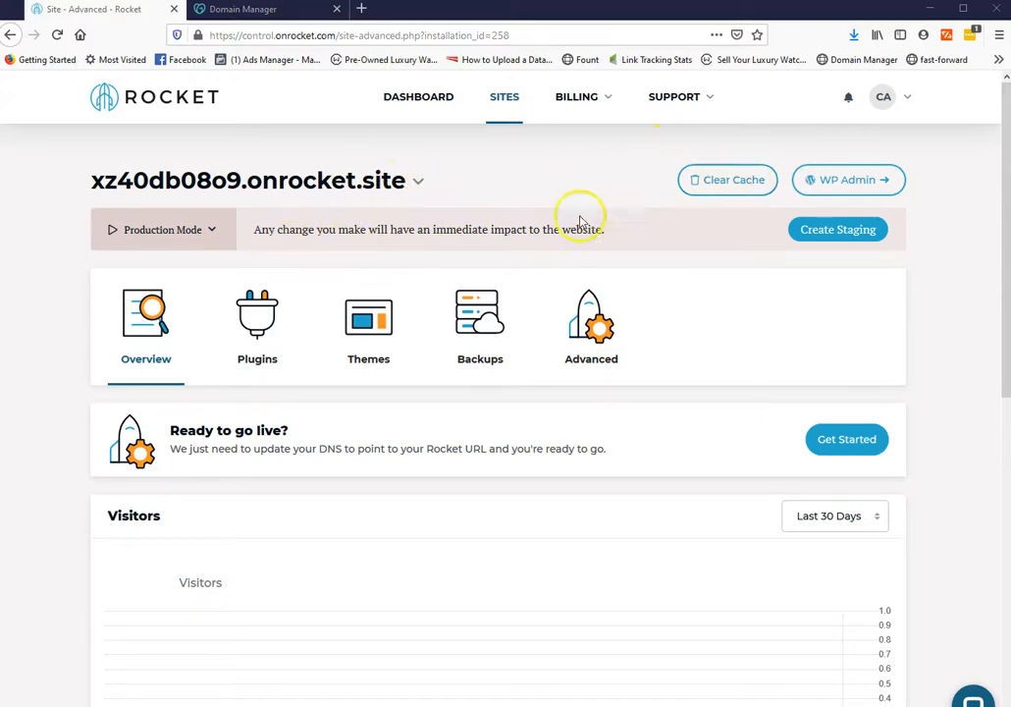
- Look through the new site's overview, plugins, themes, and manual and automated backups
scroll(541, 226, down, 1)
scroll(541, 225, up, 1)
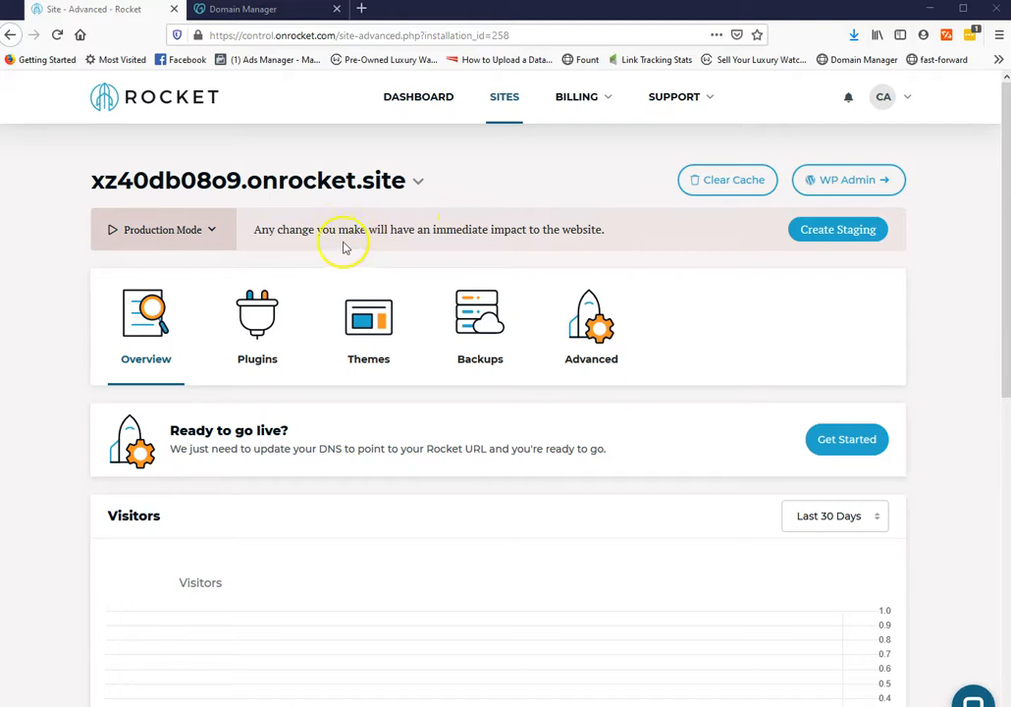
click(260, 324)
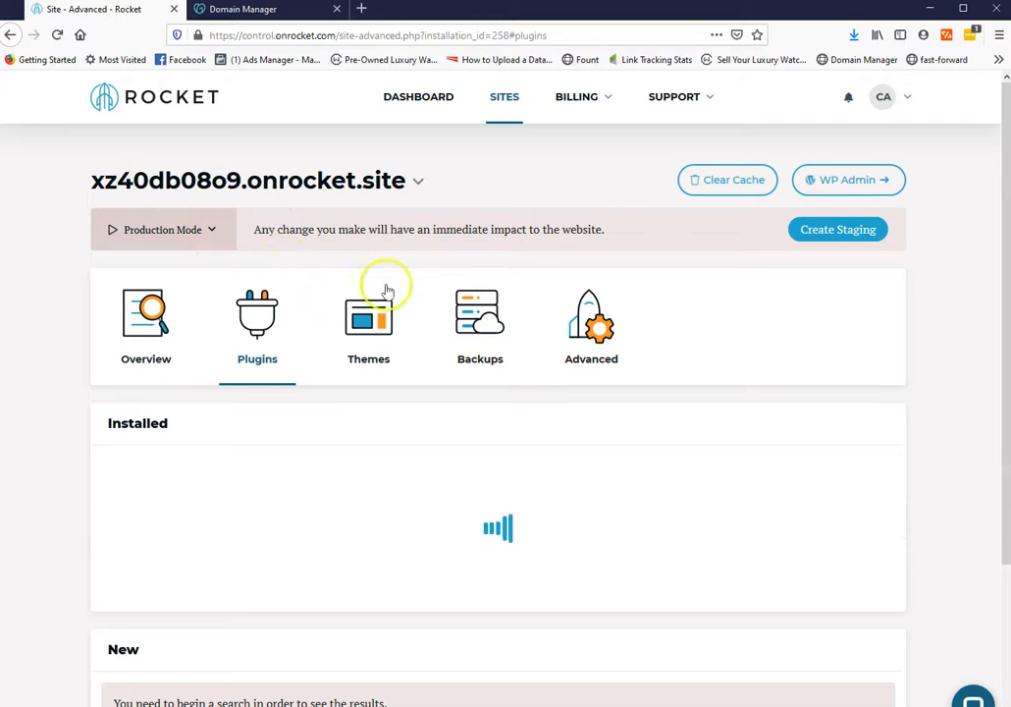
click(371, 333)
click(472, 331)
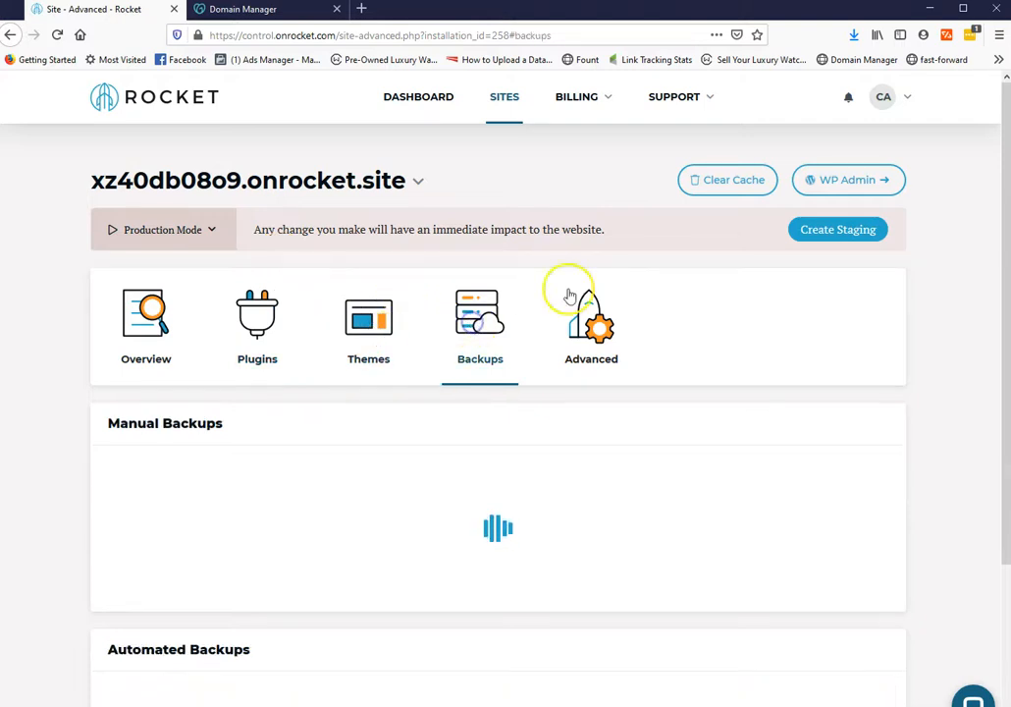
scroll(694, 271, down, 2)
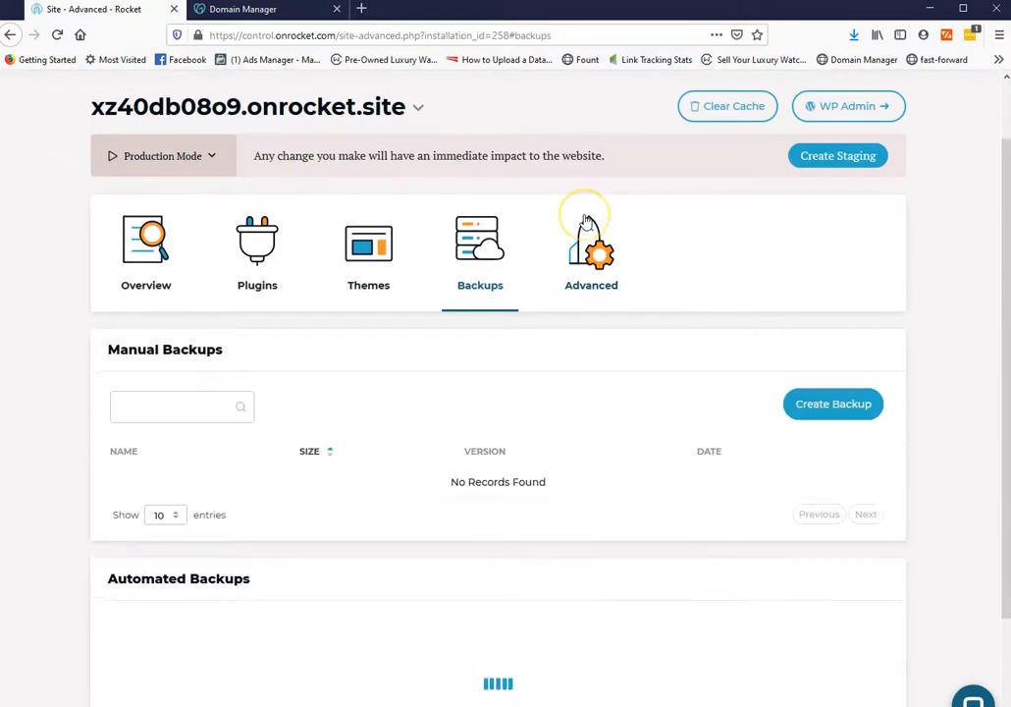
scroll(496, 295, down, 3)
scroll(499, 288, up, 1)
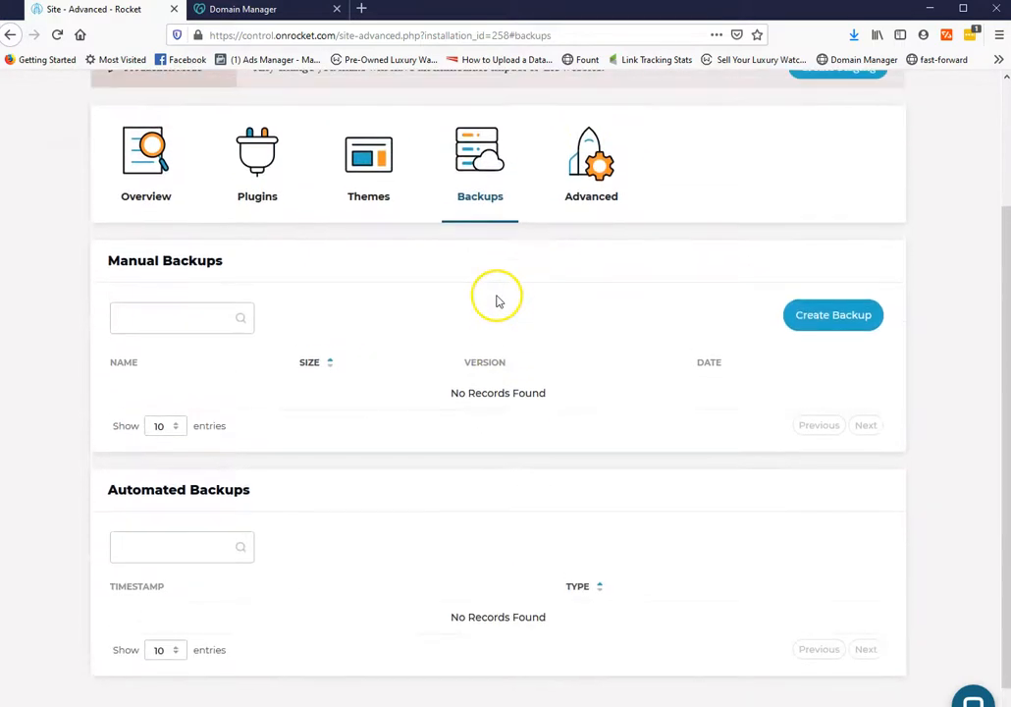
scroll(497, 301, up, 3)
- Review the site's advanced options, including PHP version, auto updates, cron jobs and SSH keys
click(578, 274)
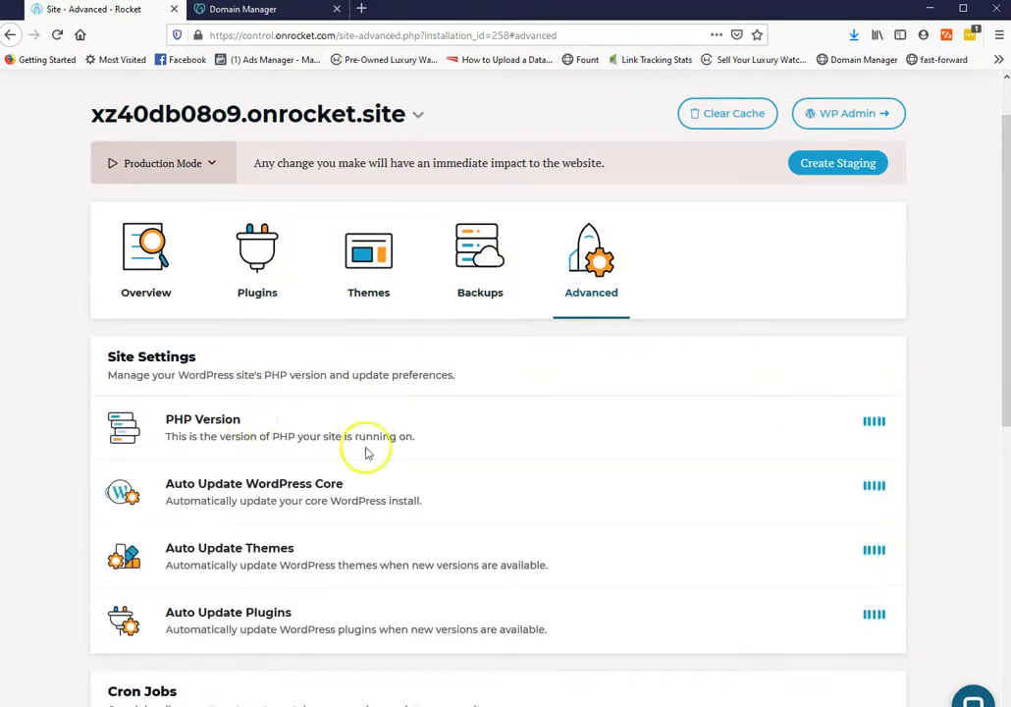
scroll(266, 459, down, 3)
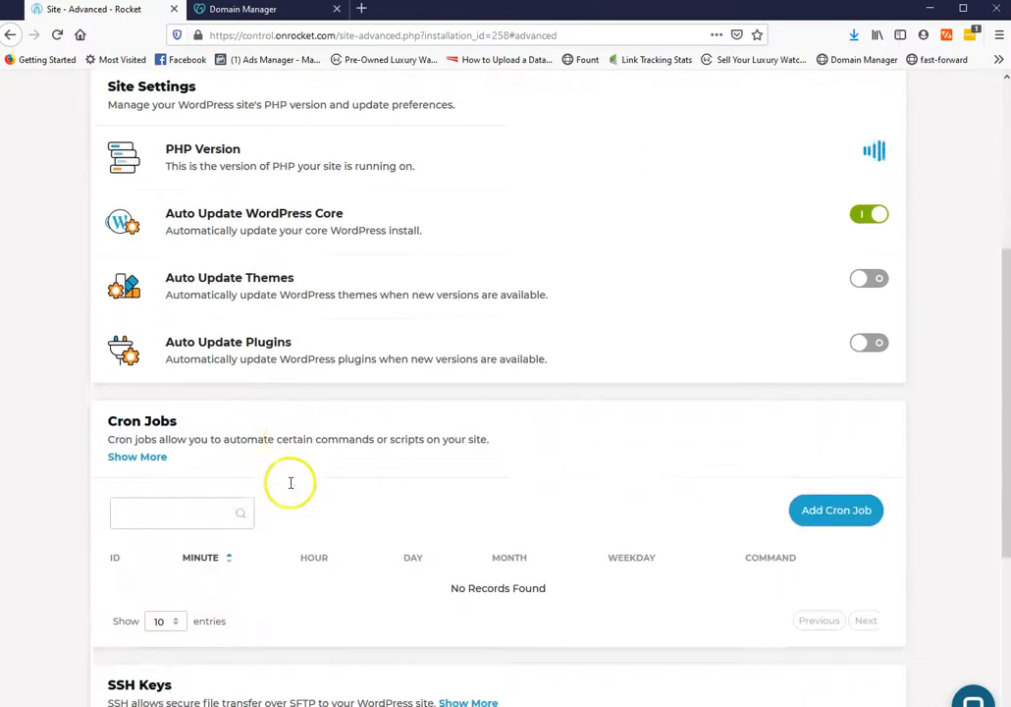
scroll(290, 483, down, 5)
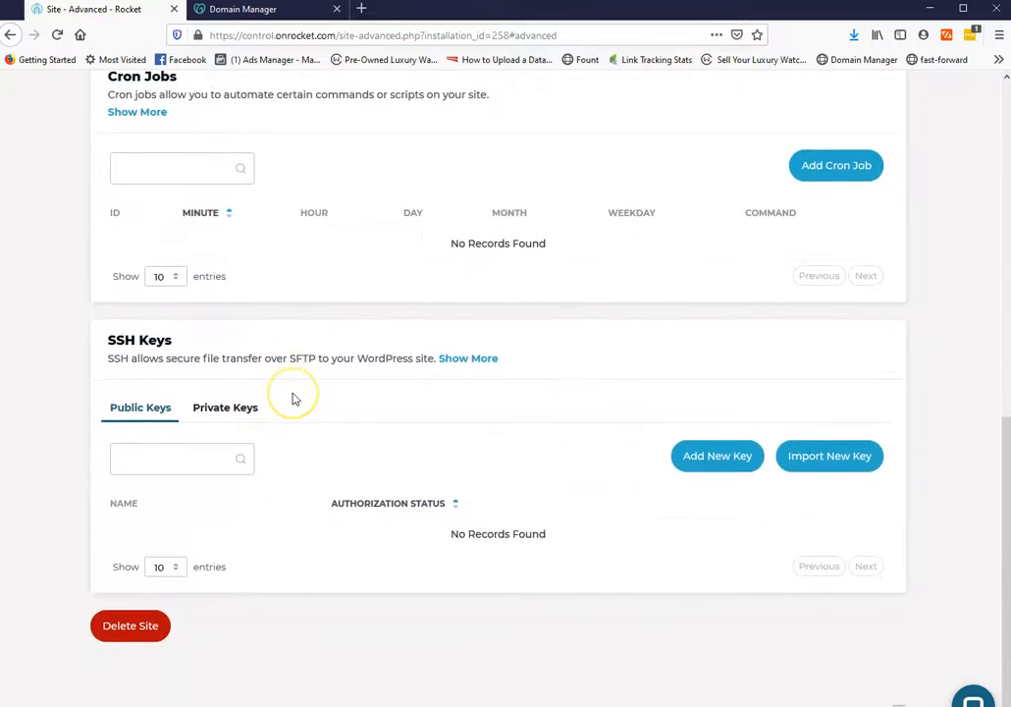
scroll(291, 397, up, 10)
- Return to the site overview and start the go-live setup for entering the production domain
click(142, 339)
scroll(324, 319, down, 1)
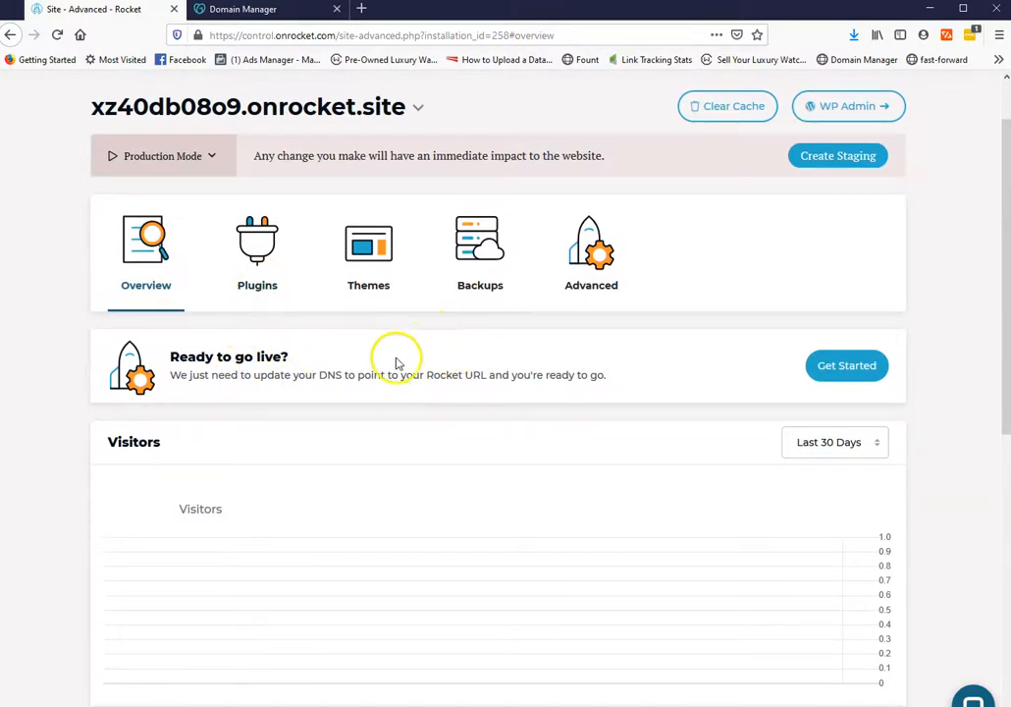
click(817, 367)
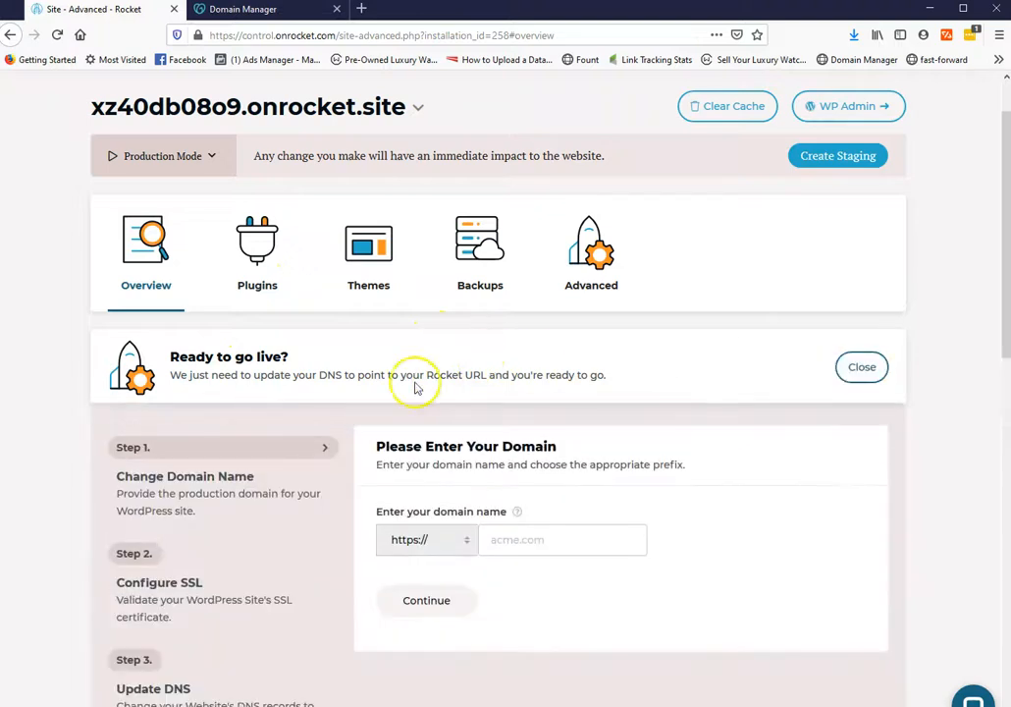
click(511, 539)
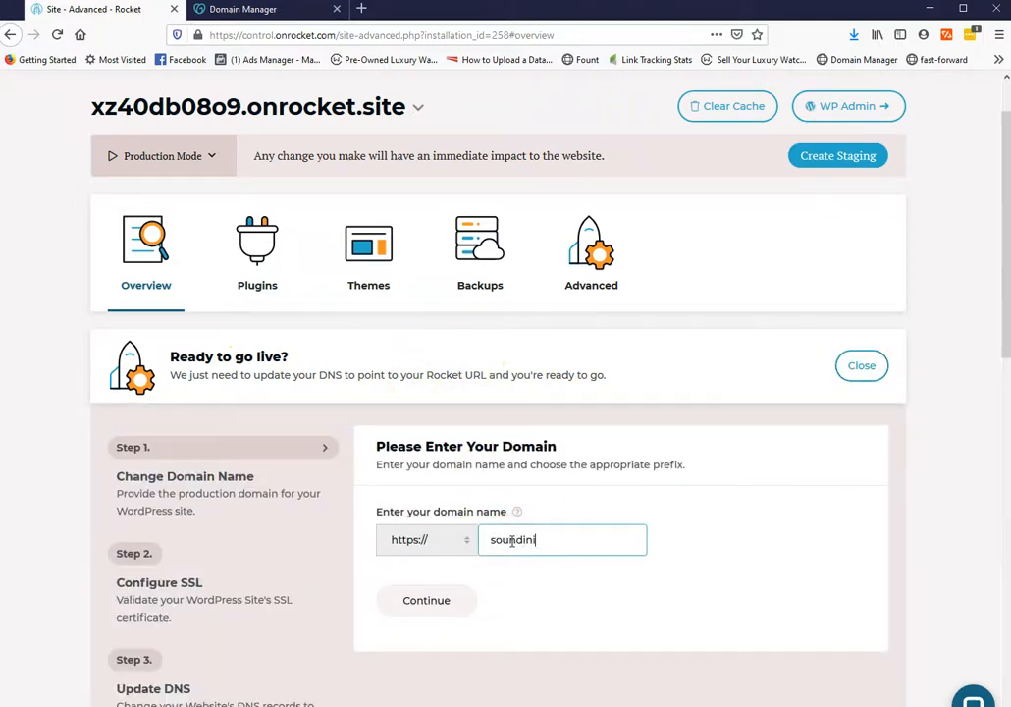
text(soundinitiative.org)
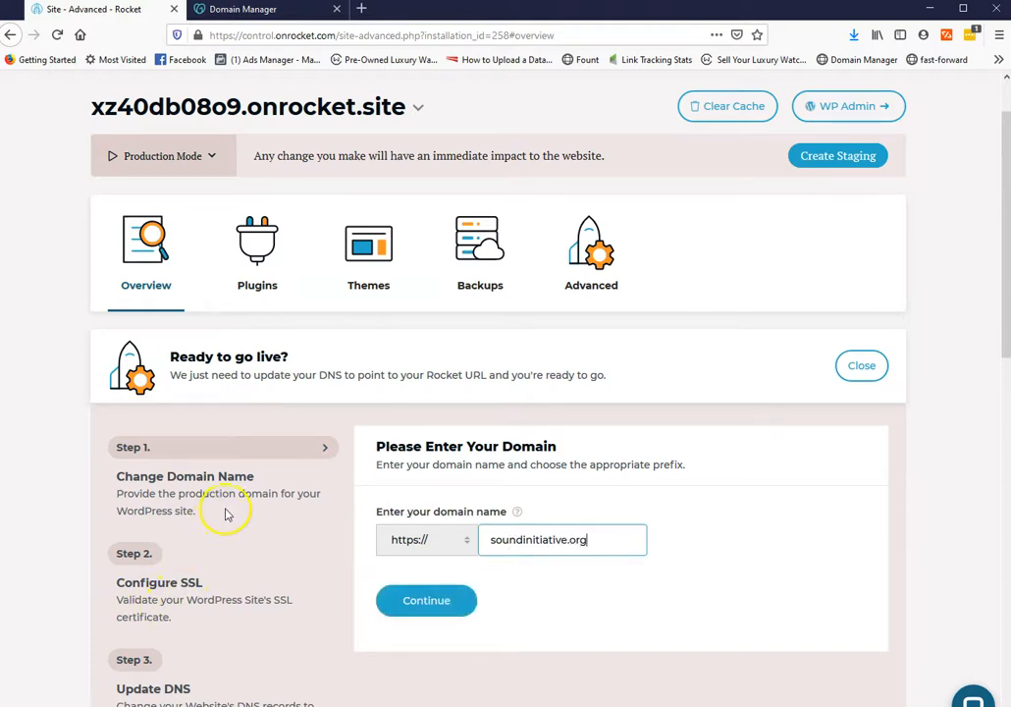
click(434, 602)
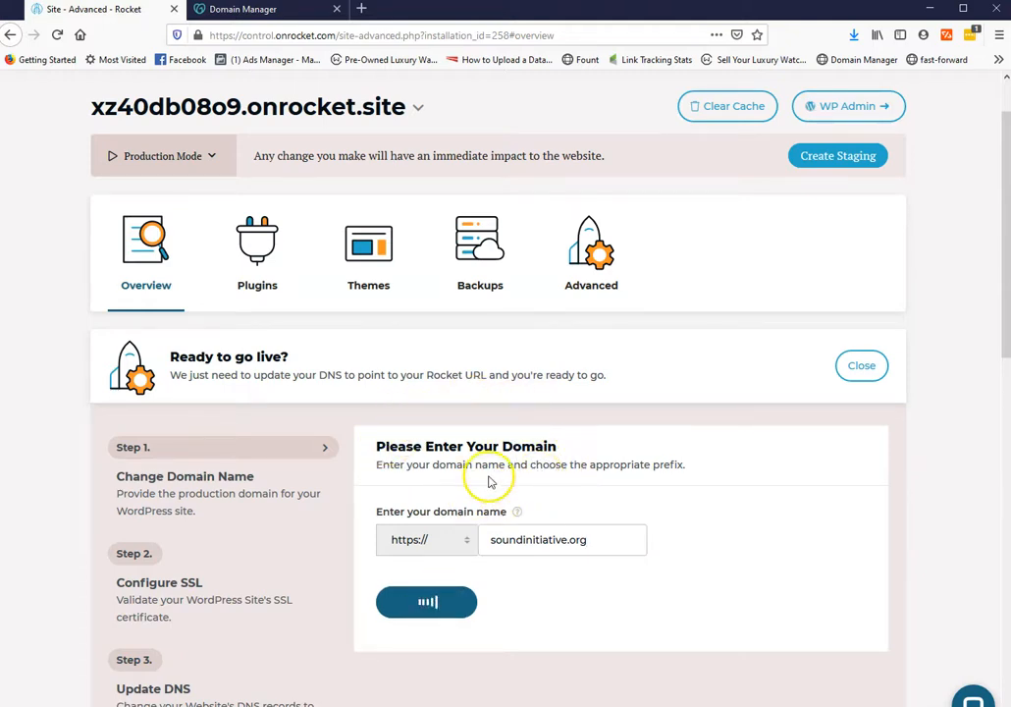
- Read the Configure SSL instructions, including the two TXT records to create and the option to skip them
scroll(503, 446, down, 1)
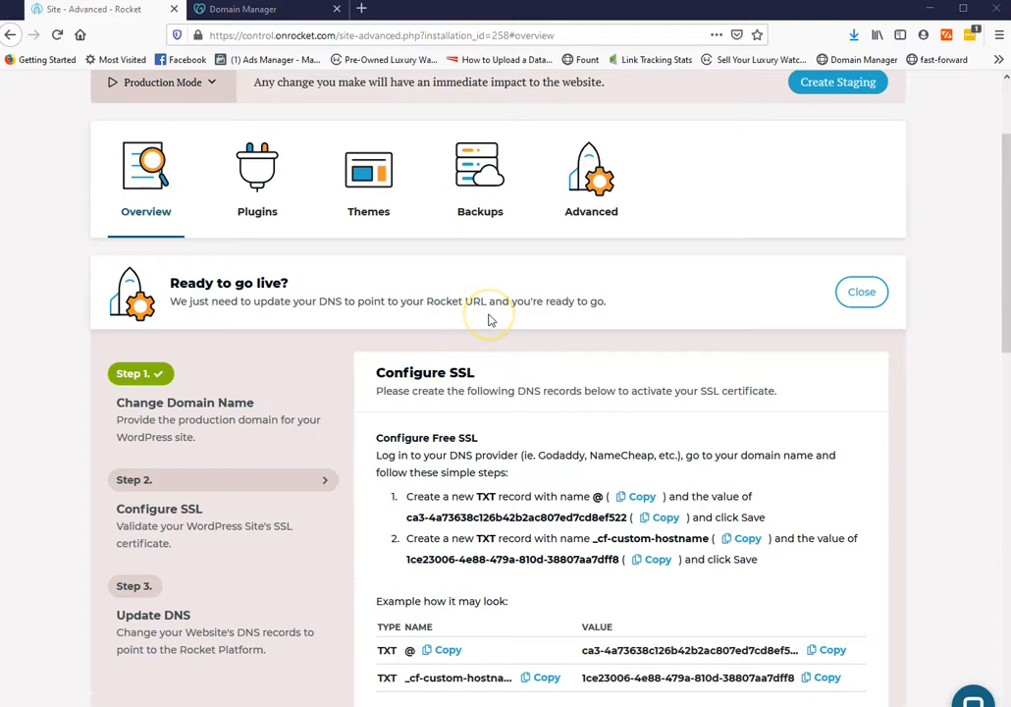
scroll(533, 333, down, 3)
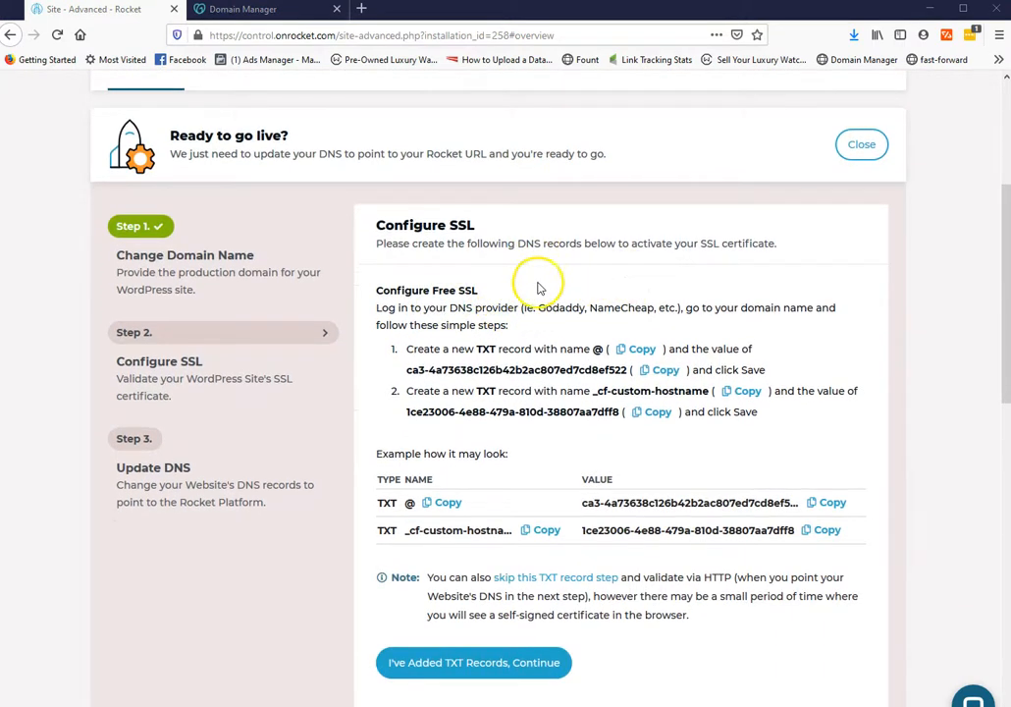
scroll(595, 286, down, 1)
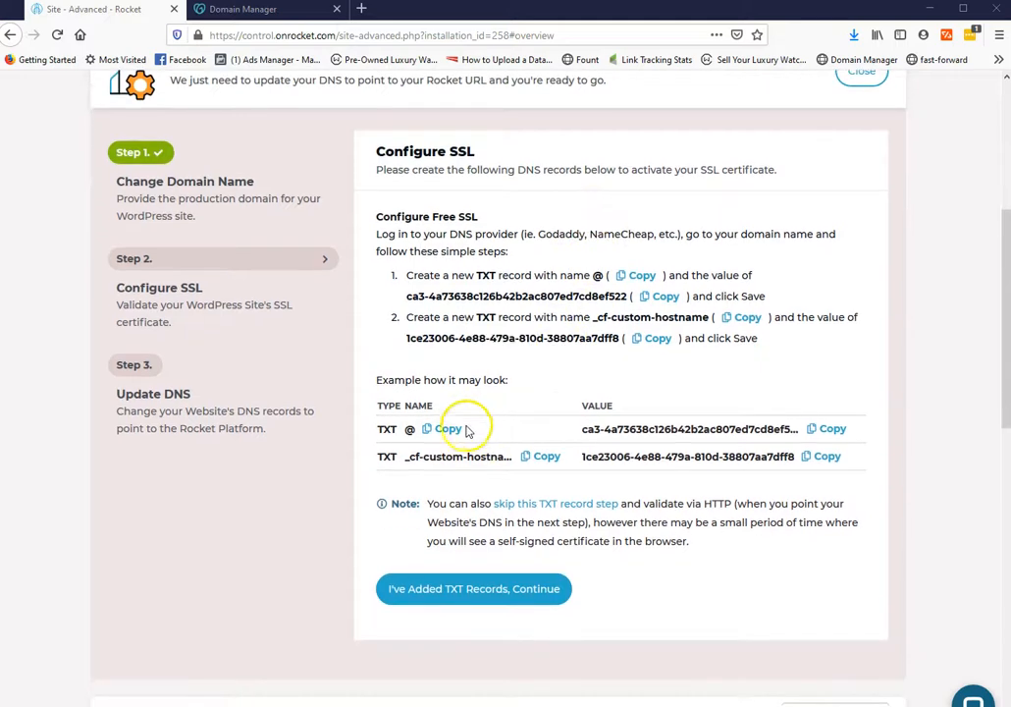
scroll(468, 415, up, 1)
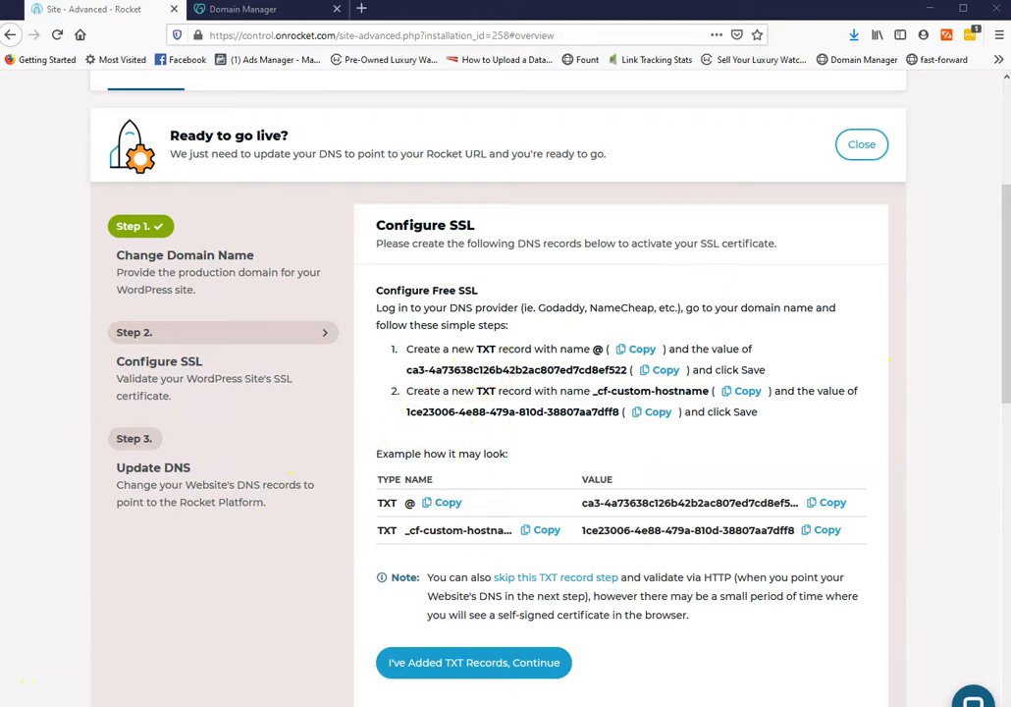
scroll(625, 343, down, 2)
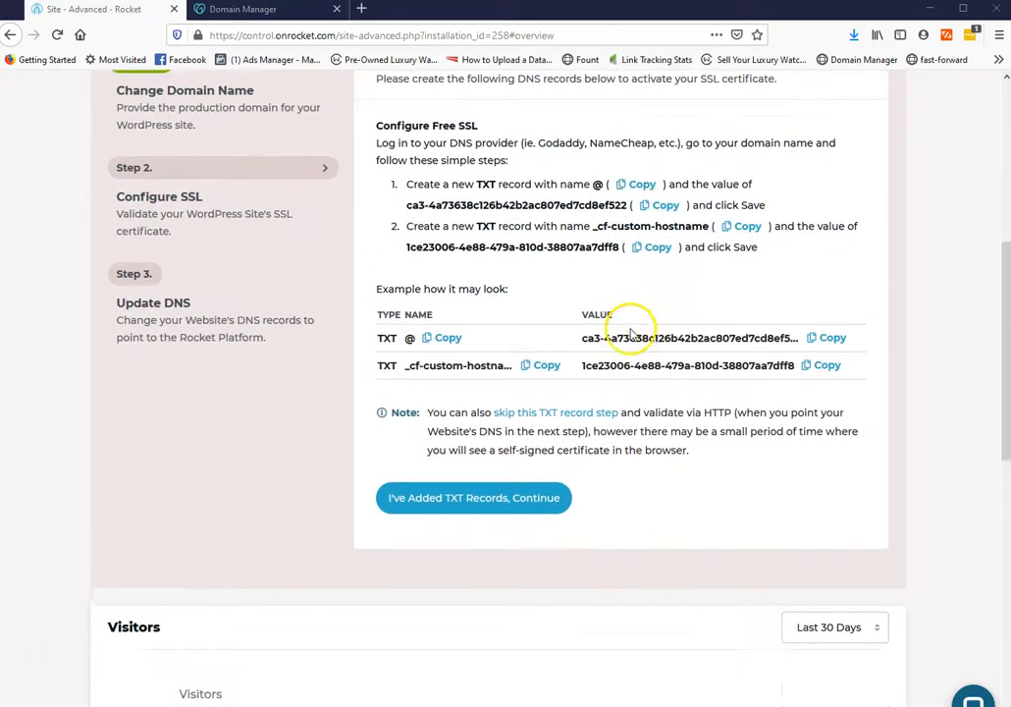
scroll(632, 578, up, 1)
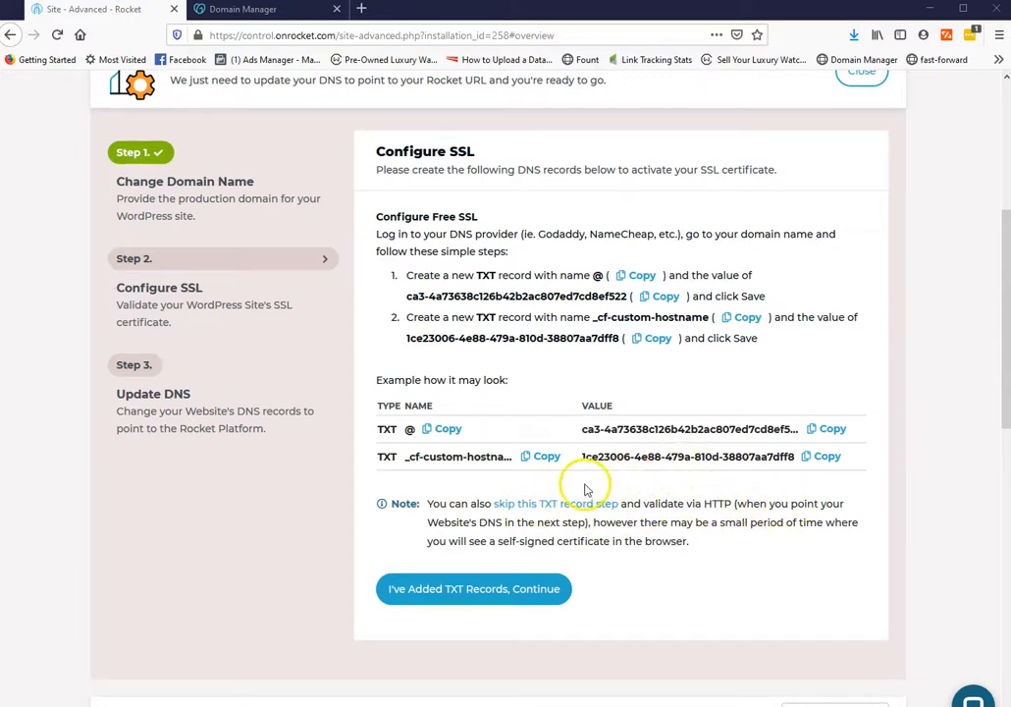
scroll(520, 492, up, 1)
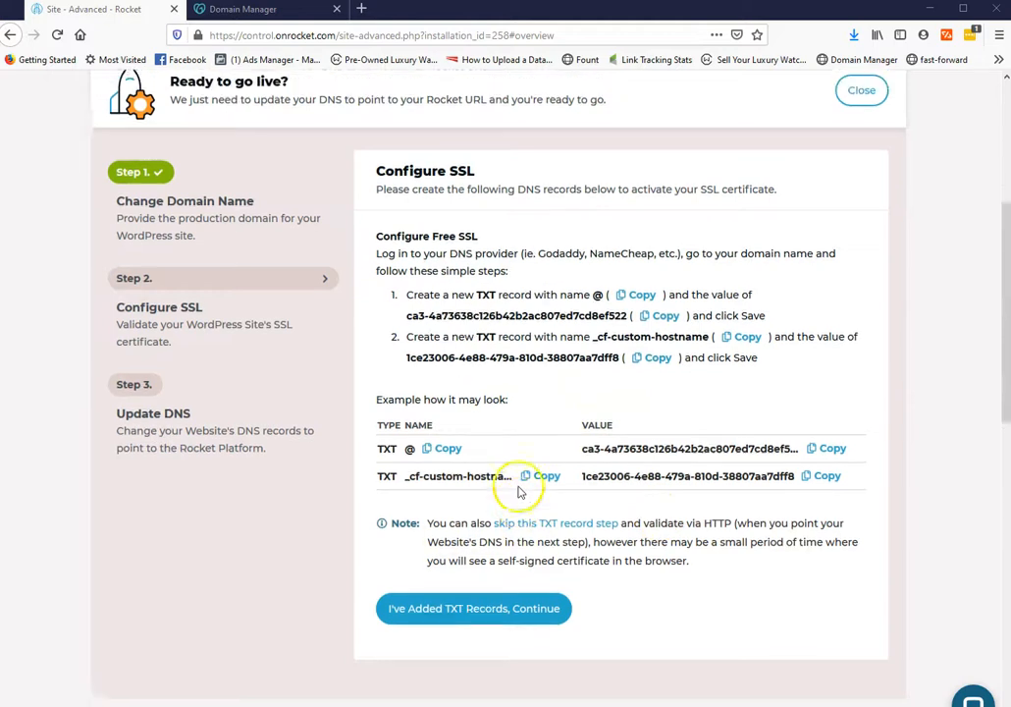
scroll(521, 492, up, 1)
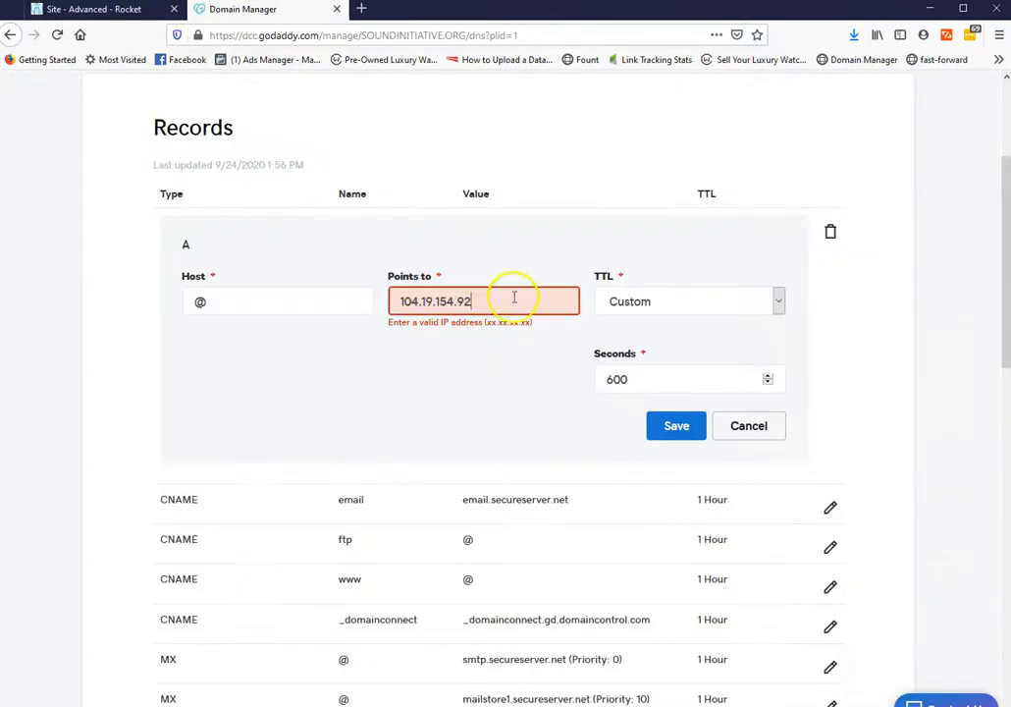
- Check the GoDaddy IP address given in the support chat and save the domain's @ A record pointing to 104.19.154.92
drag(494, 299, 373, 299)
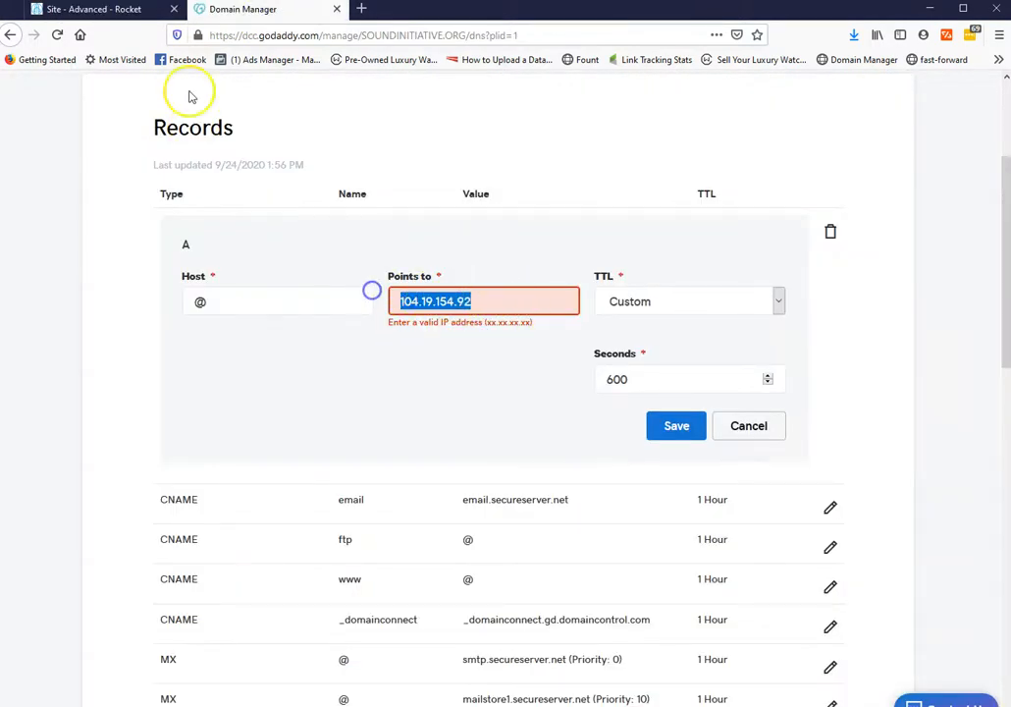
click(106, 9)
drag(986, 502, 984, 479)
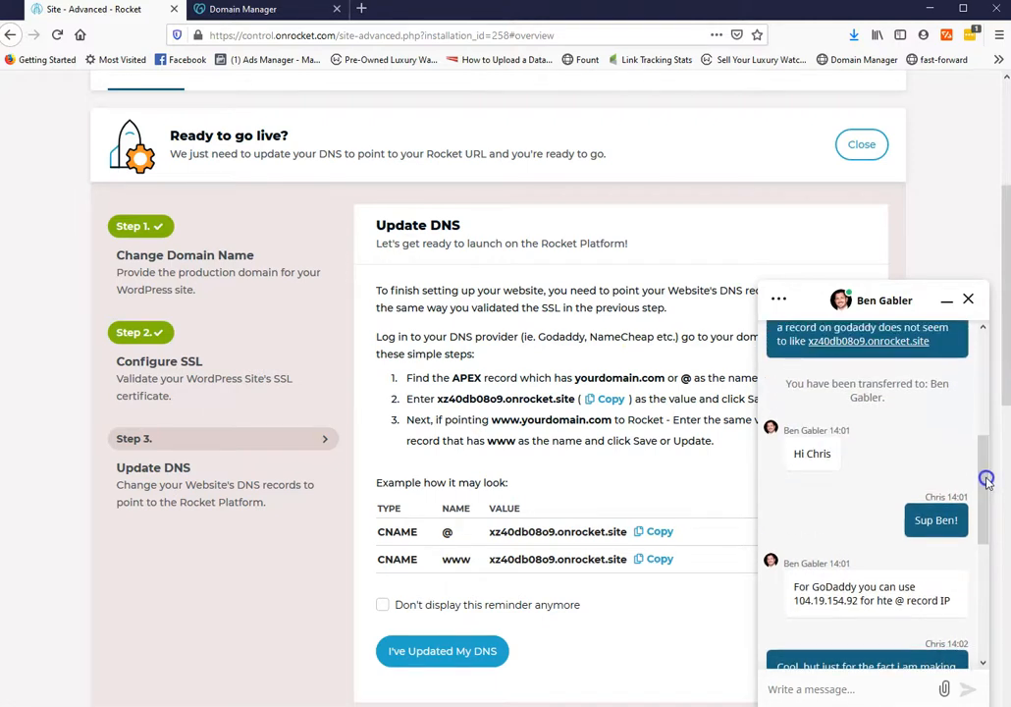
scroll(849, 500, down, 2)
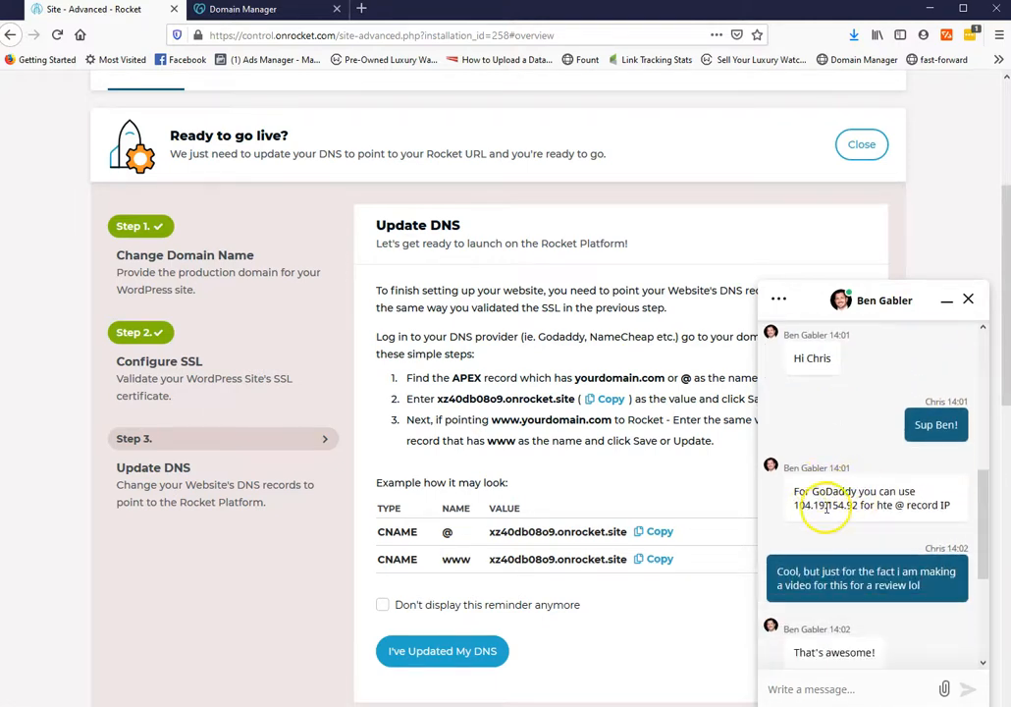
click(217, 12)
click(499, 299)
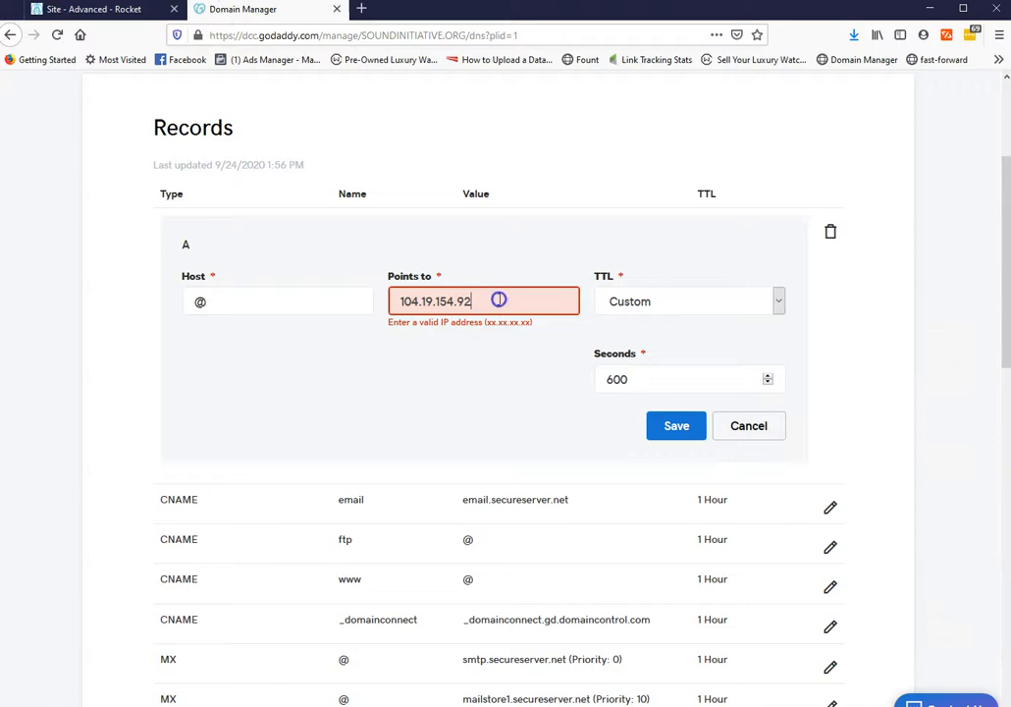
click(651, 424)
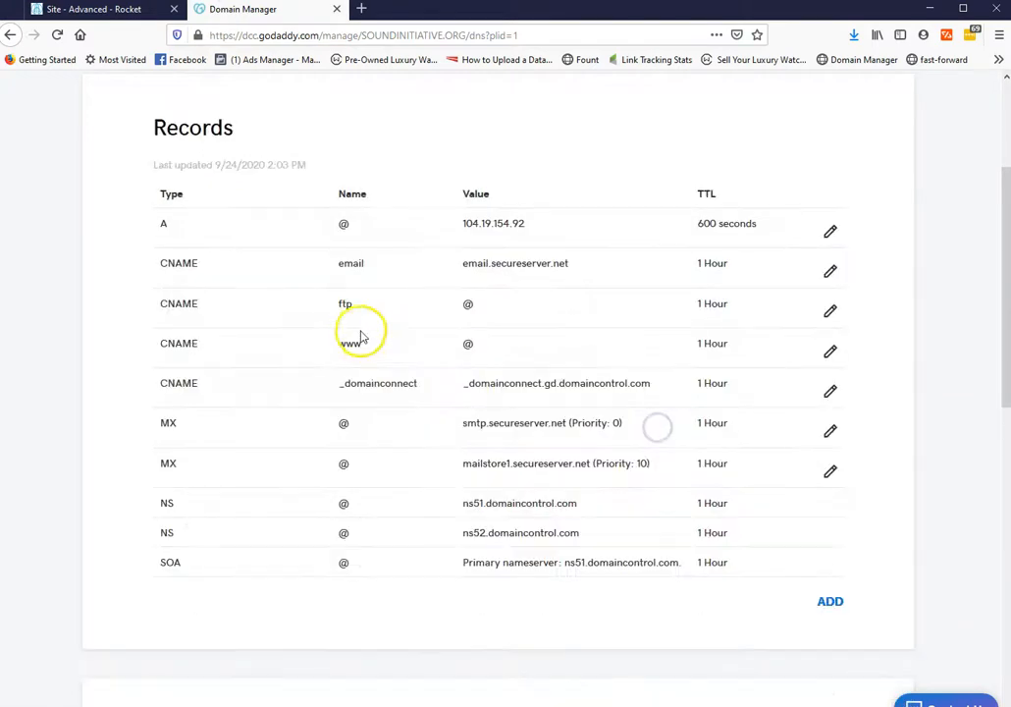
- Switch back to Rocket, read the rest of the support chat, minimize it, and examine the Update DNS instructions
click(124, 12)
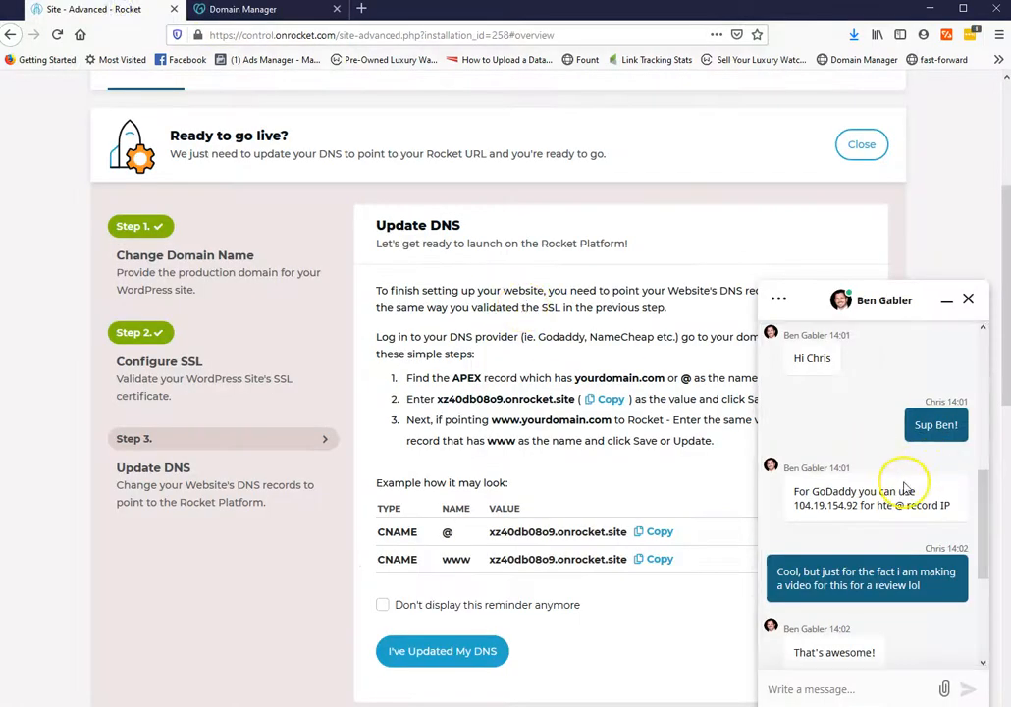
scroll(888, 484, down, 2)
scroll(864, 486, down, 3)
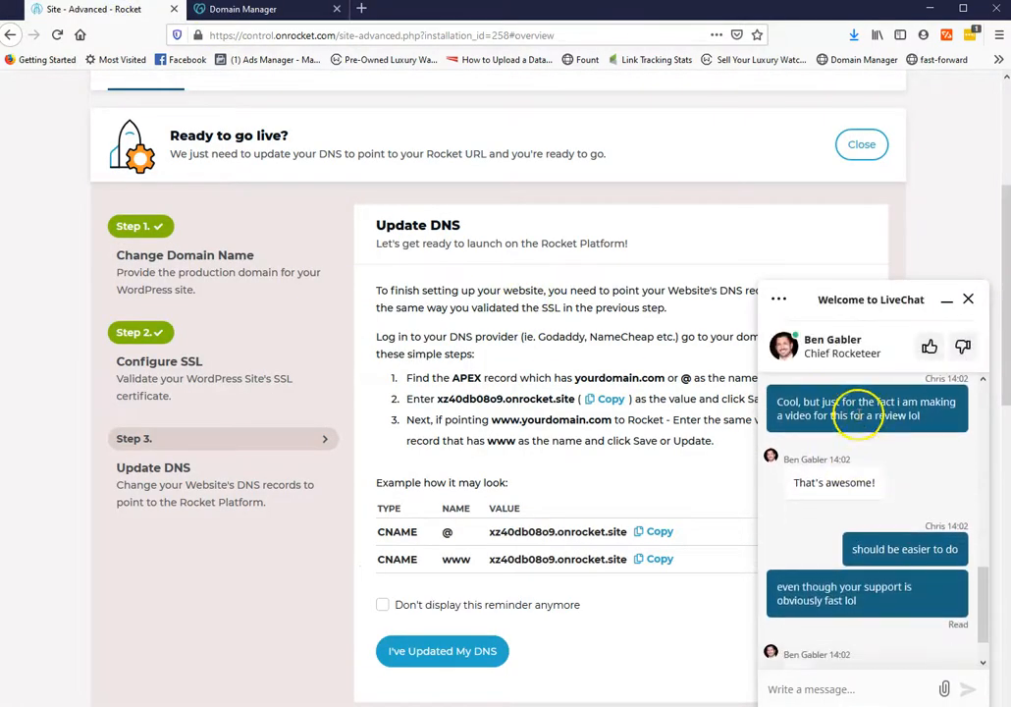
scroll(859, 413, down, 1)
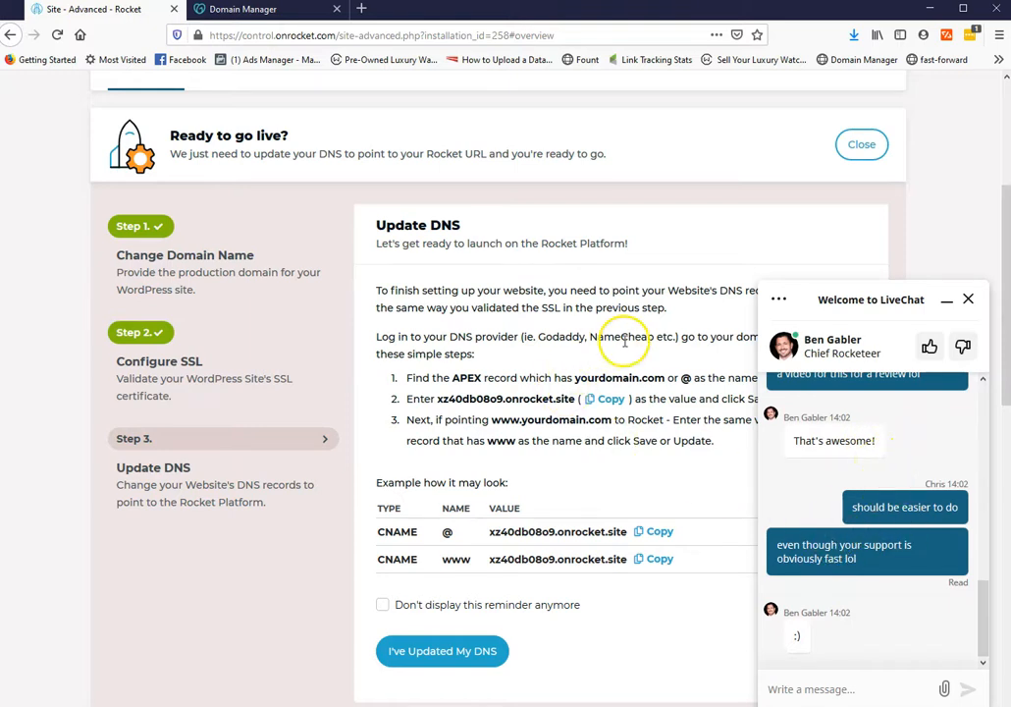
click(946, 301)
scroll(652, 324, down, 1)
scroll(653, 326, down, 1)
scroll(643, 285, up, 2)
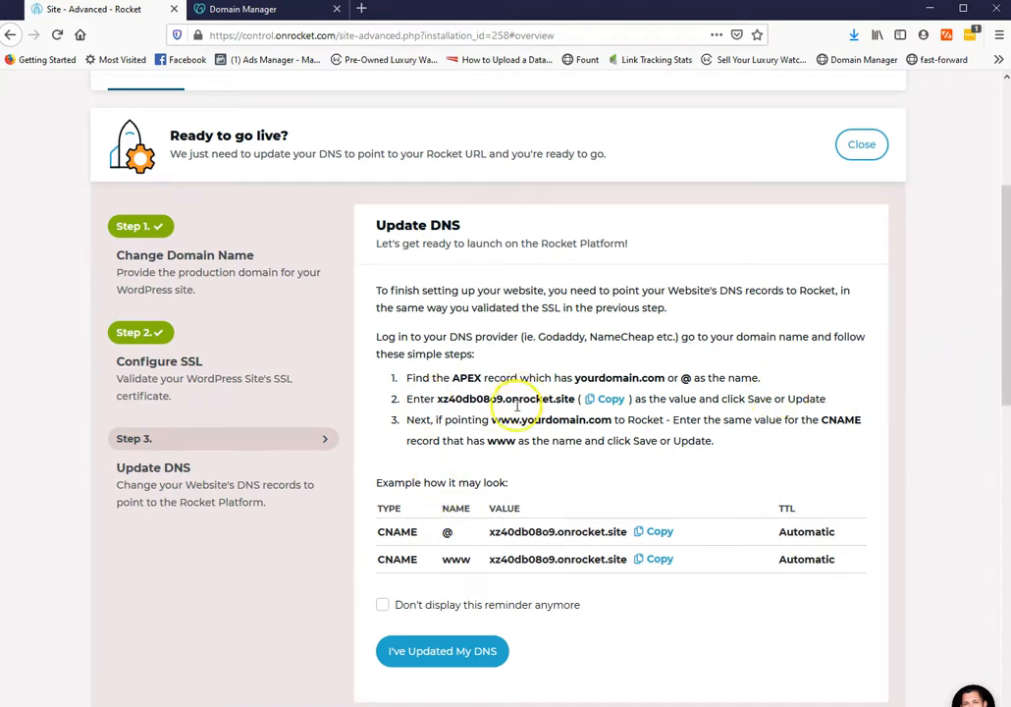
scroll(481, 385, down, 2)
scroll(496, 441, up, 3)
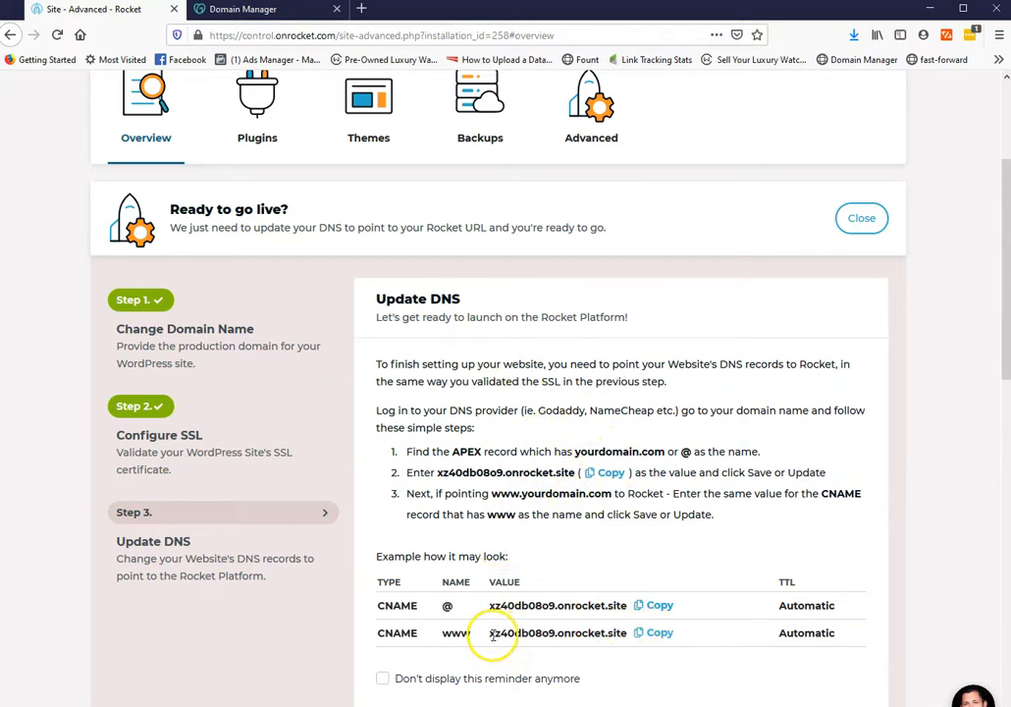
- Copy the www record value from Rocket and point GoDaddy's www CNAME record to xz40db08o9.onrocket.site
click(660, 633)
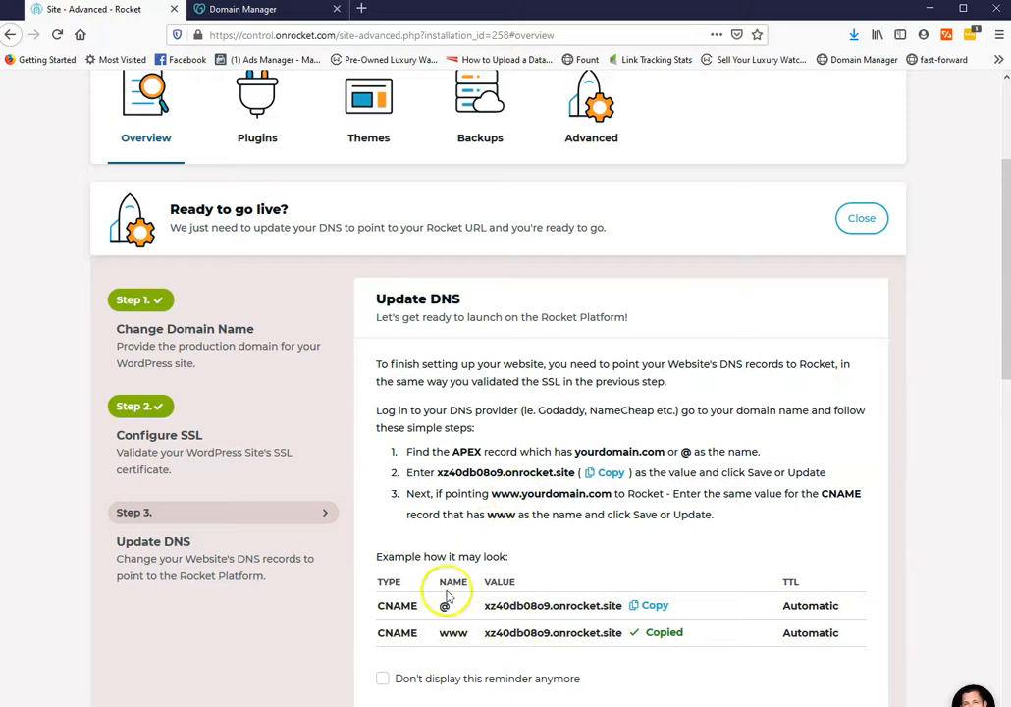
click(280, 11)
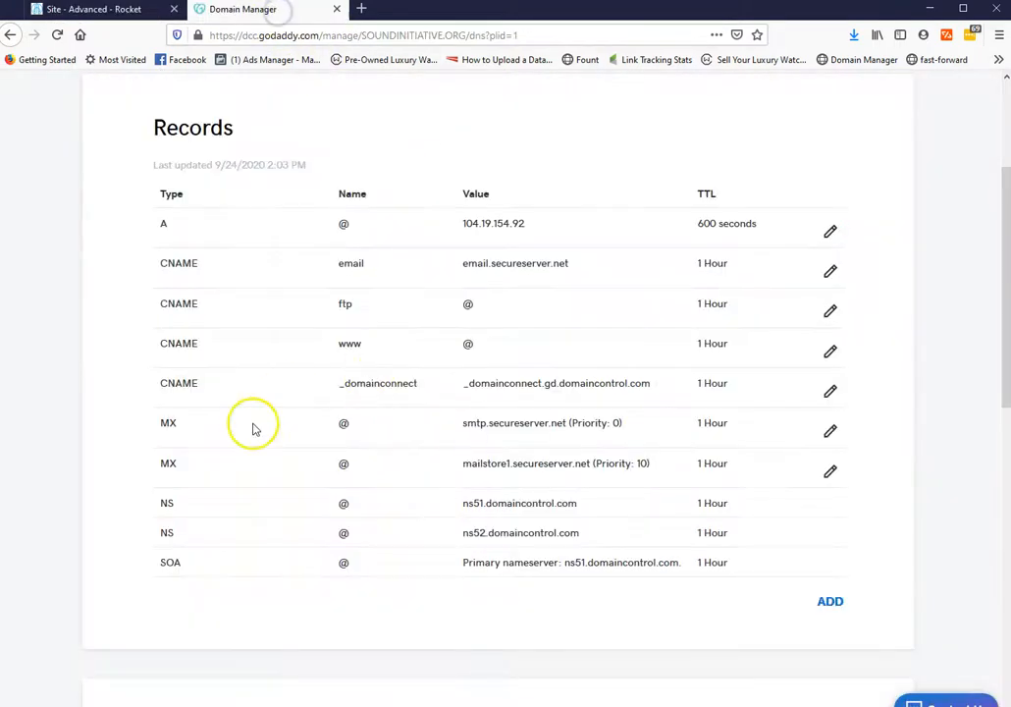
click(830, 351)
drag(432, 421, 375, 423)
text(xz40db08o9.onrocket.site)
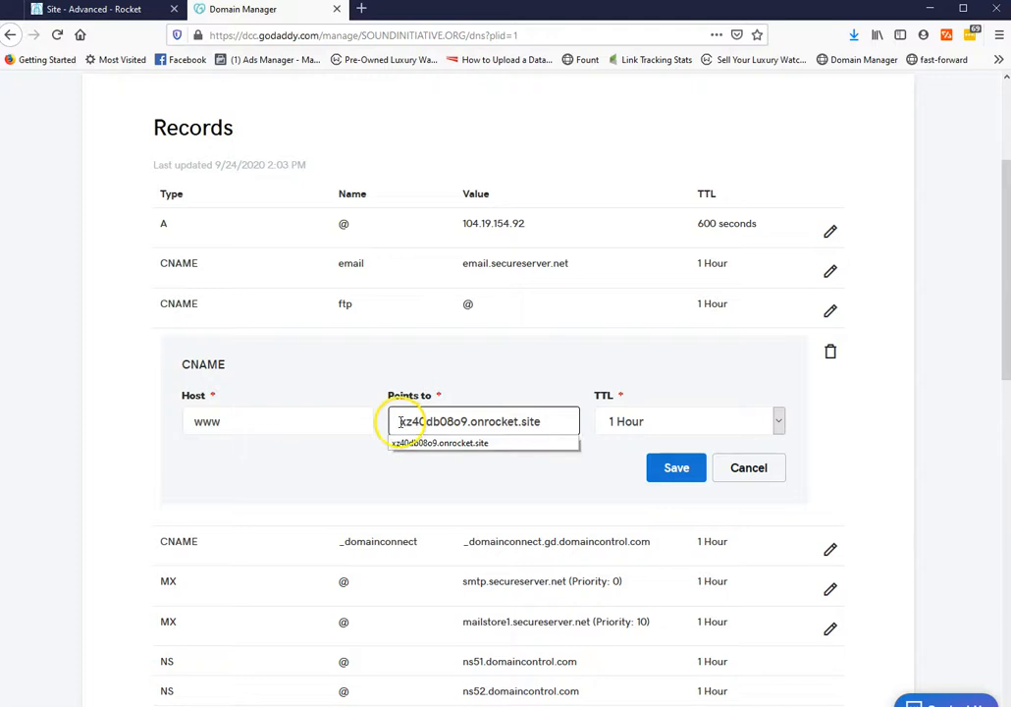
click(657, 469)
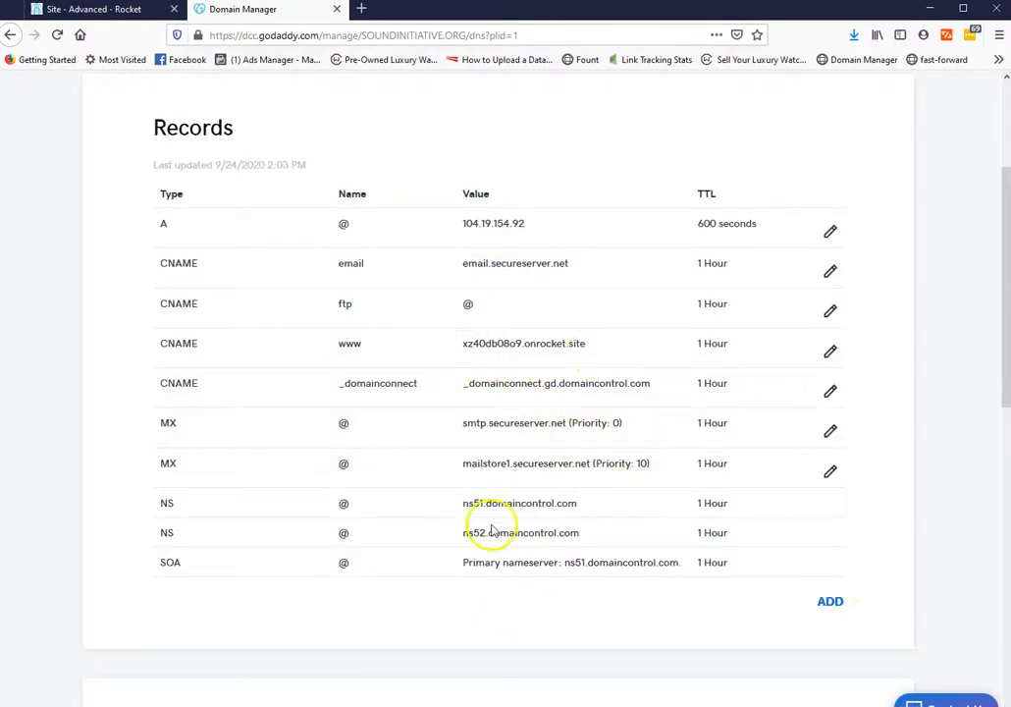
- Return to Rocket and finish the go-live setup by declaring the DNS updated
scroll(350, 295, up, 1)
click(126, 20)
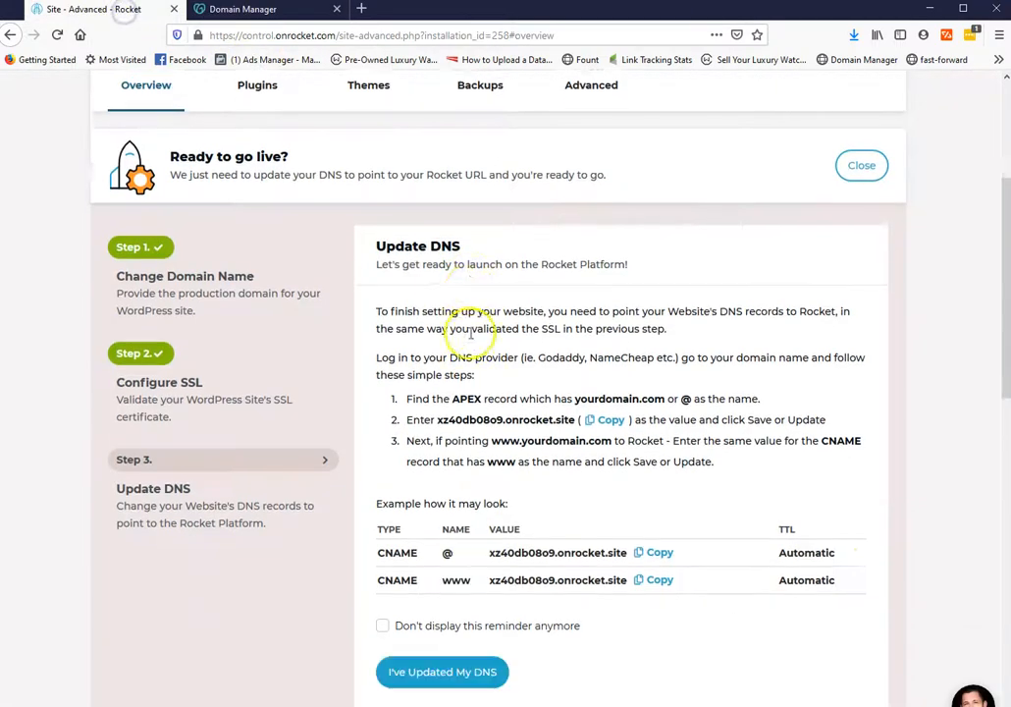
scroll(470, 422, down, 3)
click(429, 518)
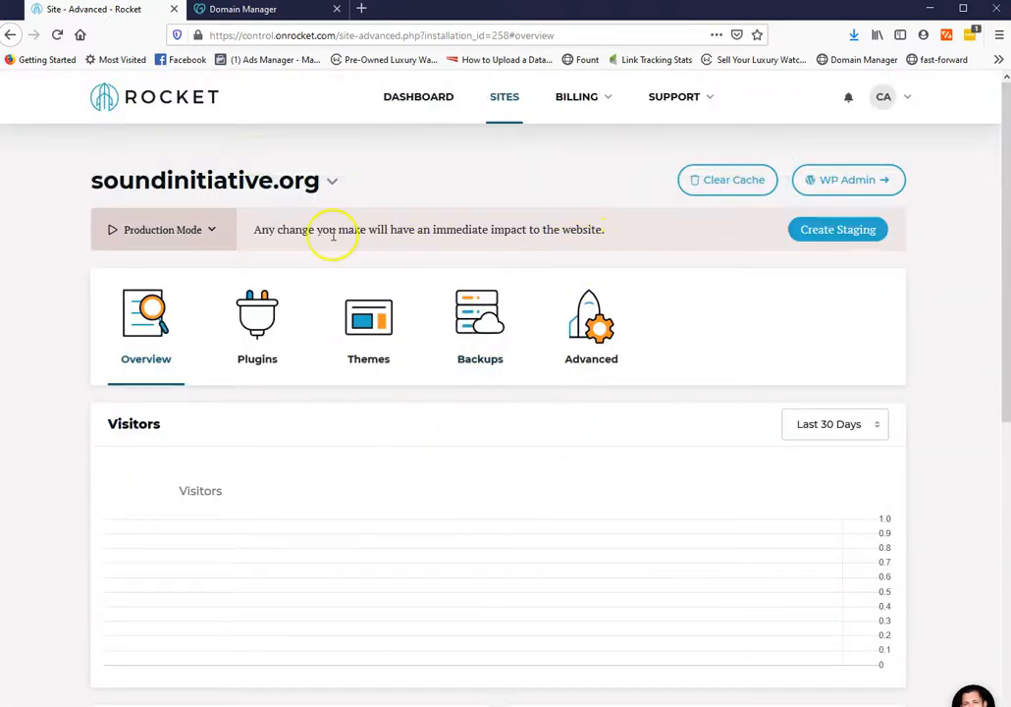
- Copy the primary domain soundinitiative.org from the site overview and check it in a temporary new browser tab
scroll(304, 195, down, 3)
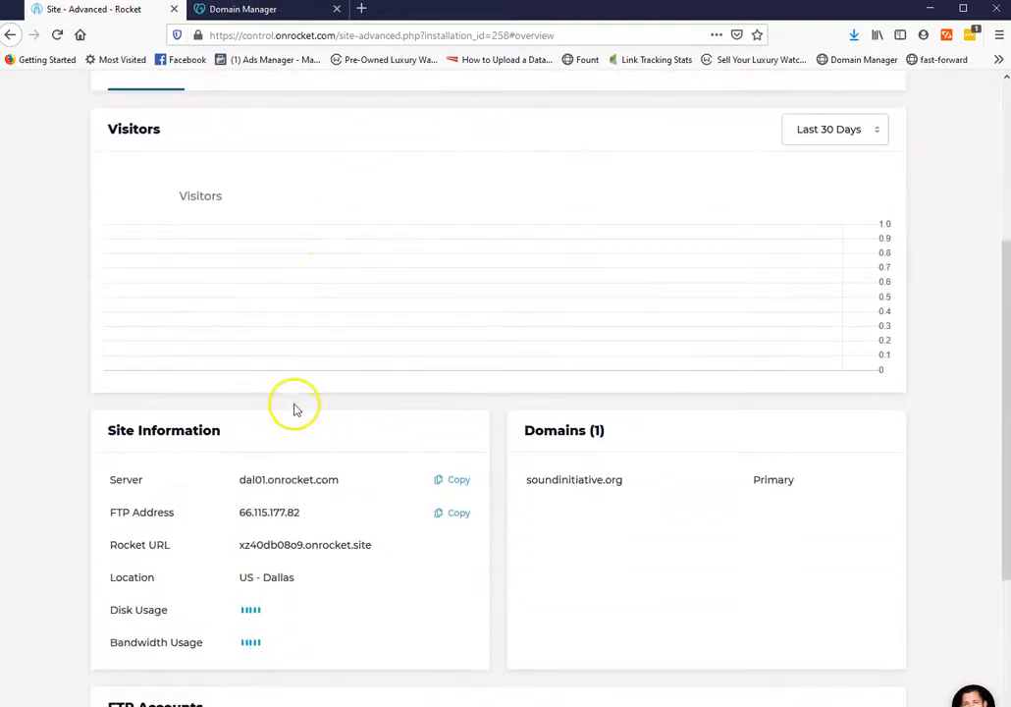
scroll(294, 412, down, 2)
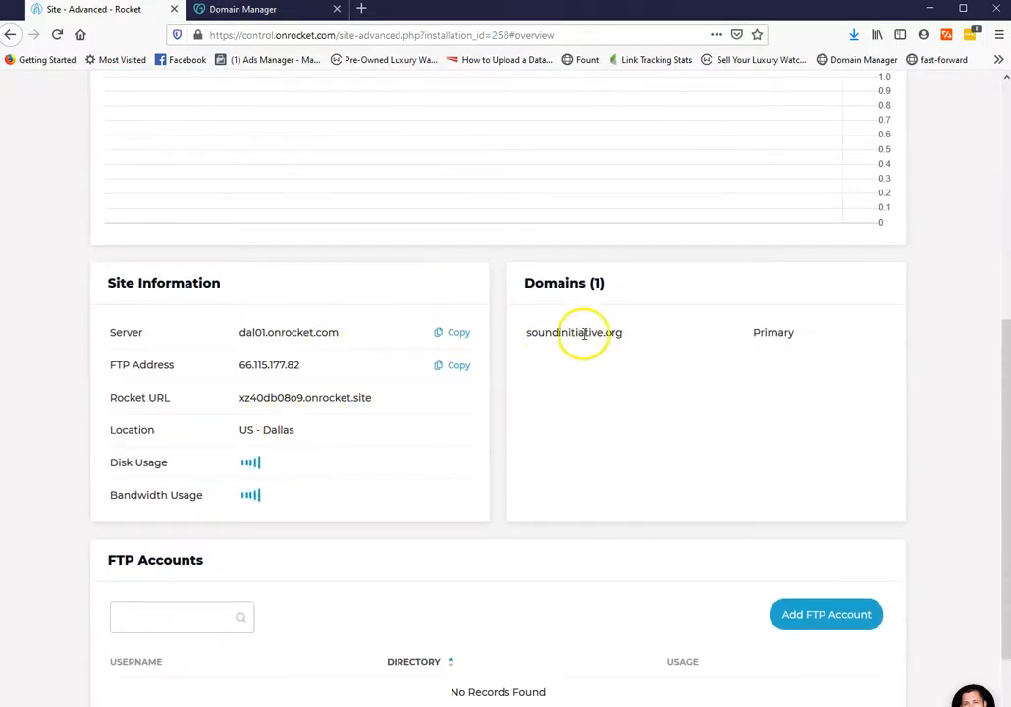
drag(528, 332, 611, 332)
key(ctrl+c)
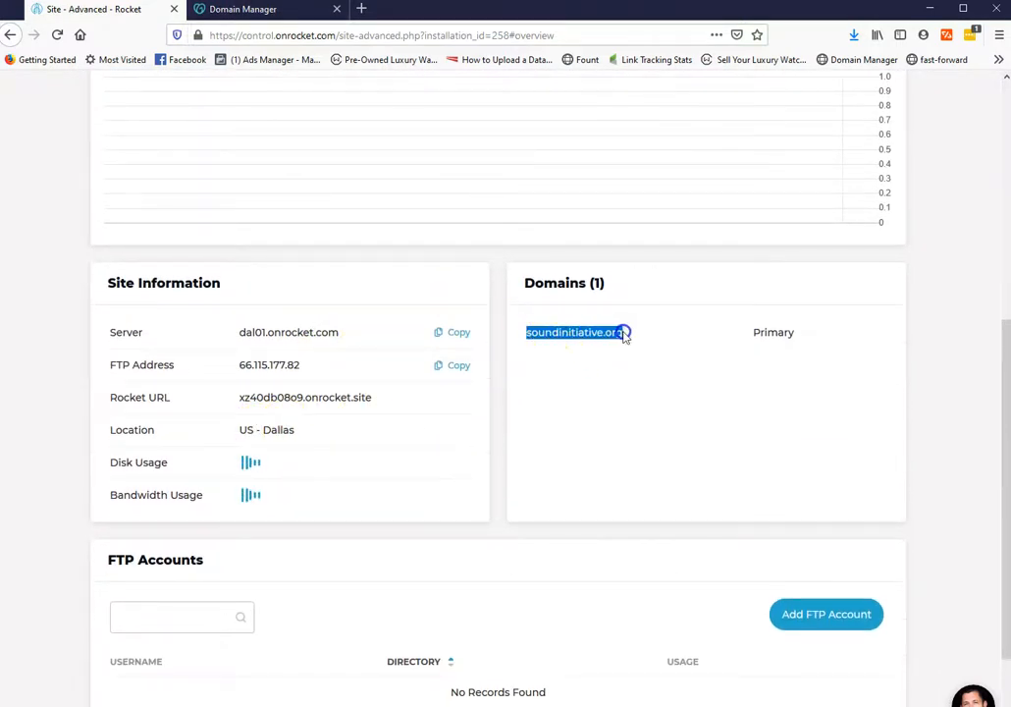
scroll(543, 467, down, 2)
scroll(452, 275, up, 5)
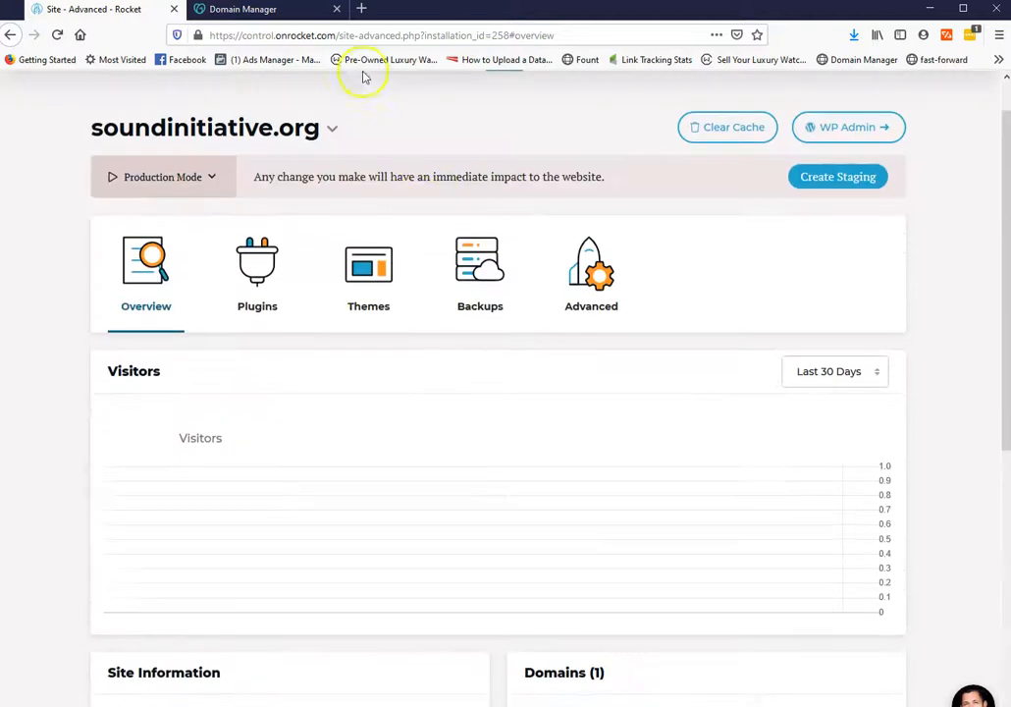
click(362, 8)
key(ctrl+v)
key(Return)
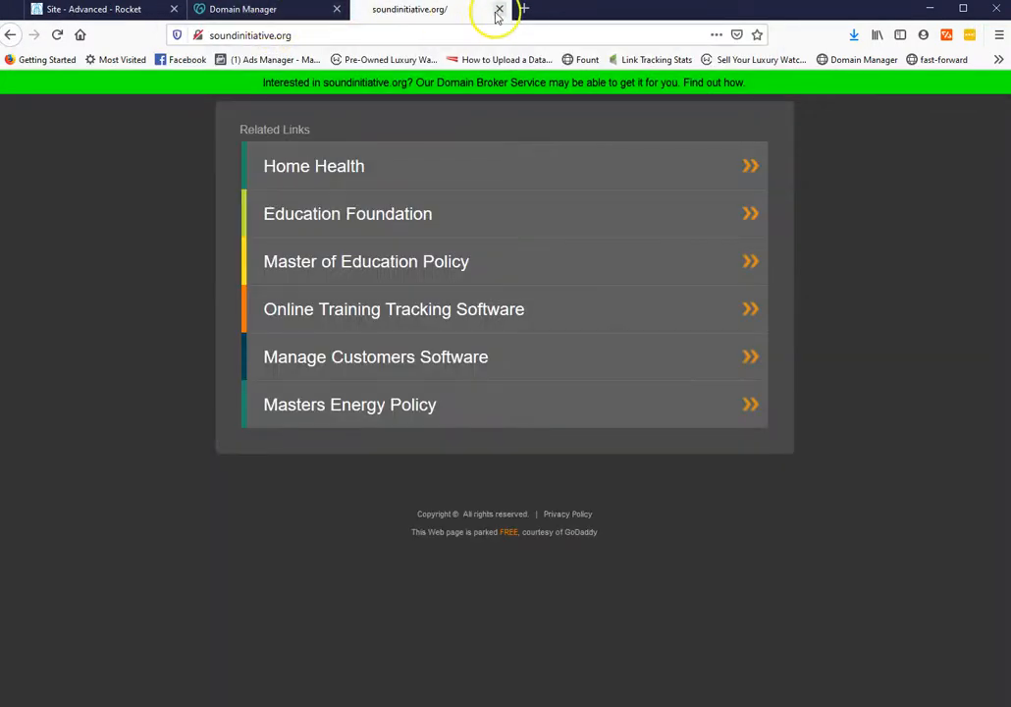
click(498, 9)
scroll(373, 240, up, 1)
scroll(369, 233, down, 3)
scroll(369, 233, up, 3)
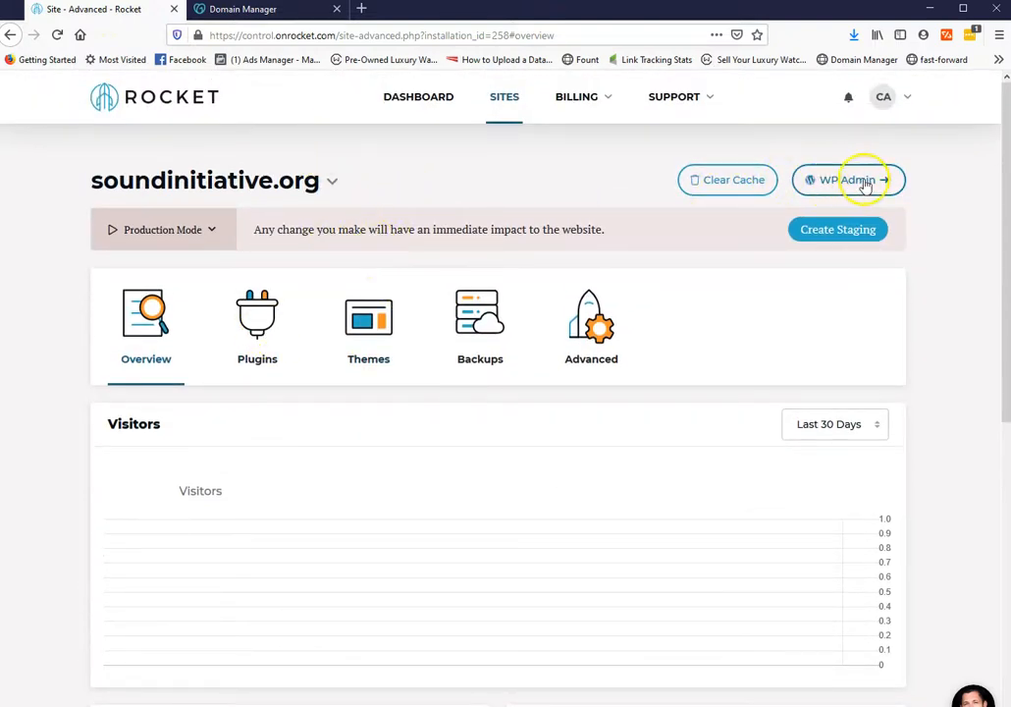
scroll(526, 270, down, 4)
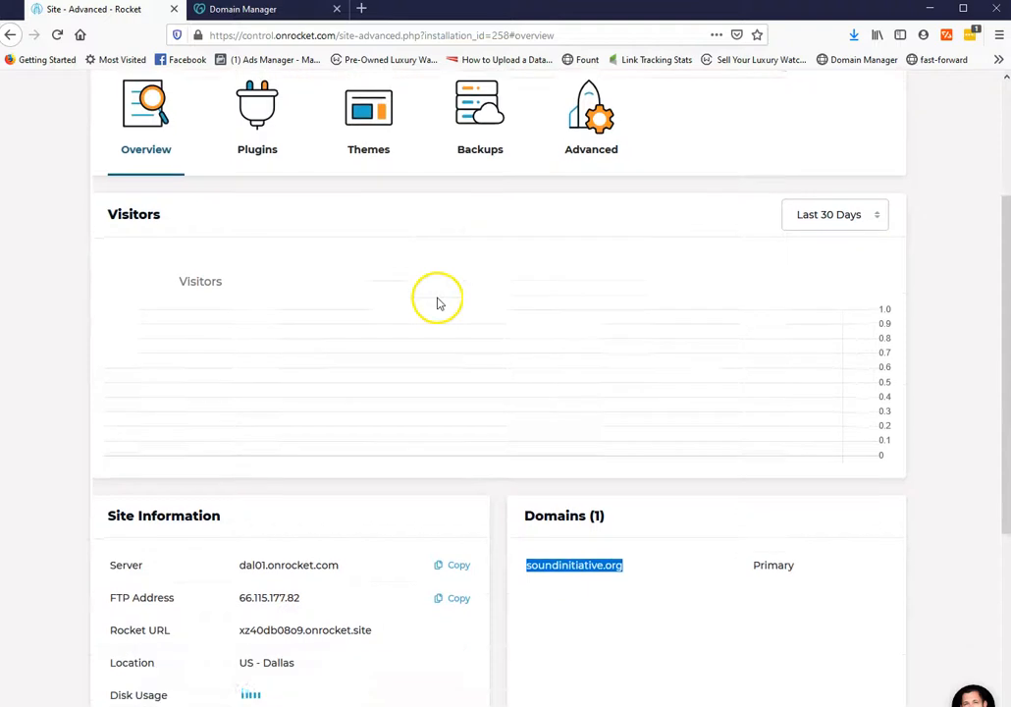
scroll(338, 304, down, 2)
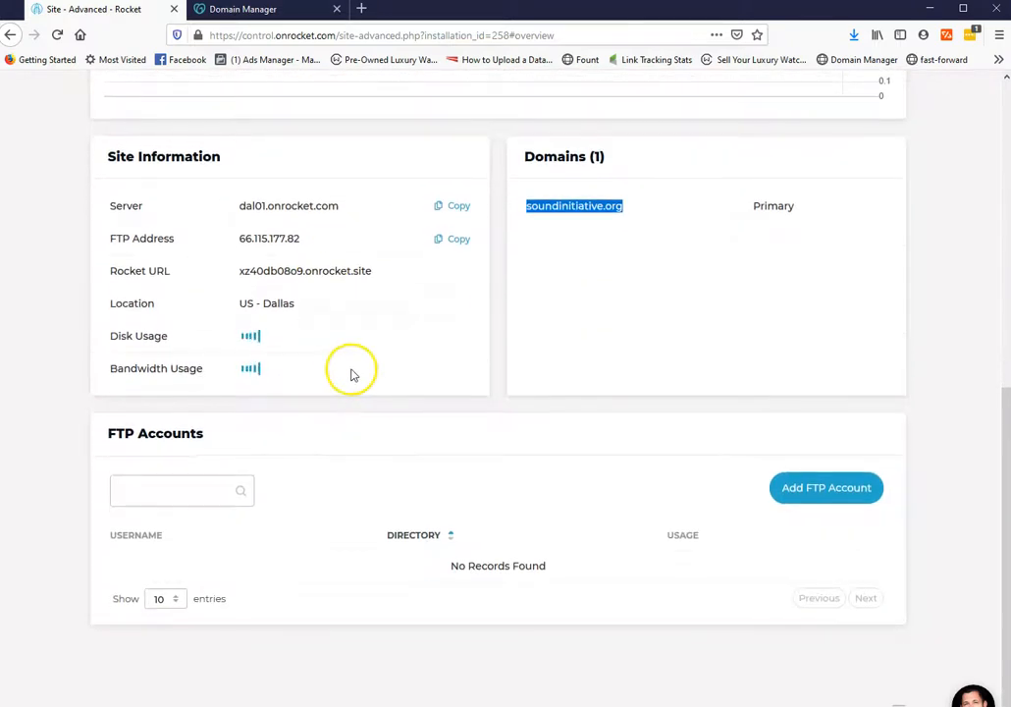
- Examine the site overview's information and visitor chart, including the available visitor date ranges
scroll(254, 429, up, 1)
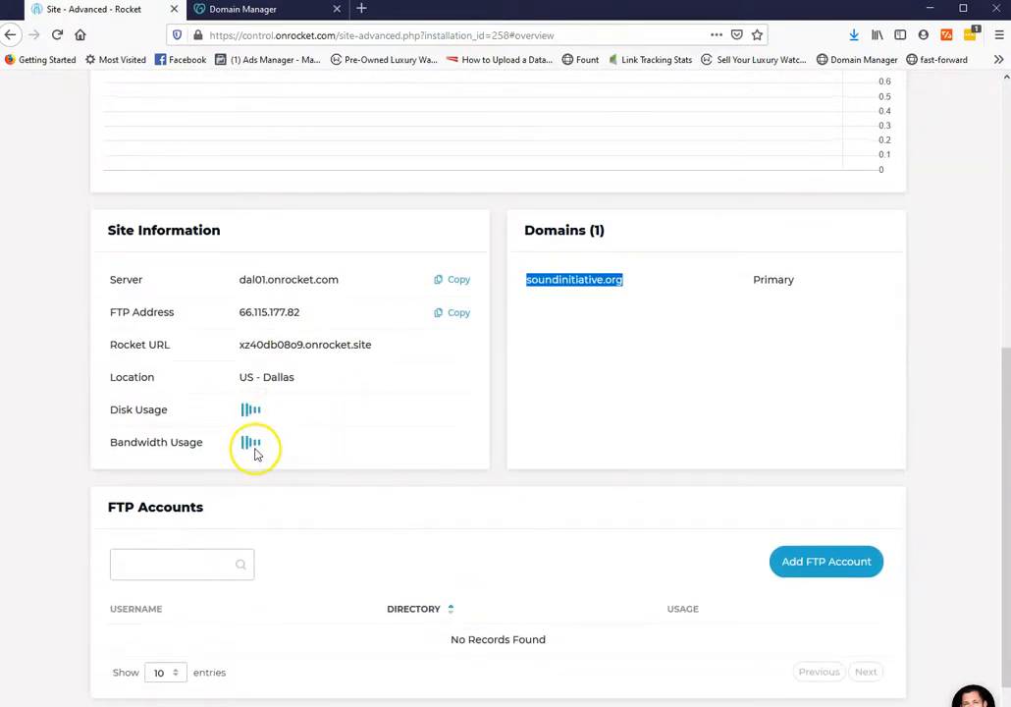
scroll(225, 319, up, 3)
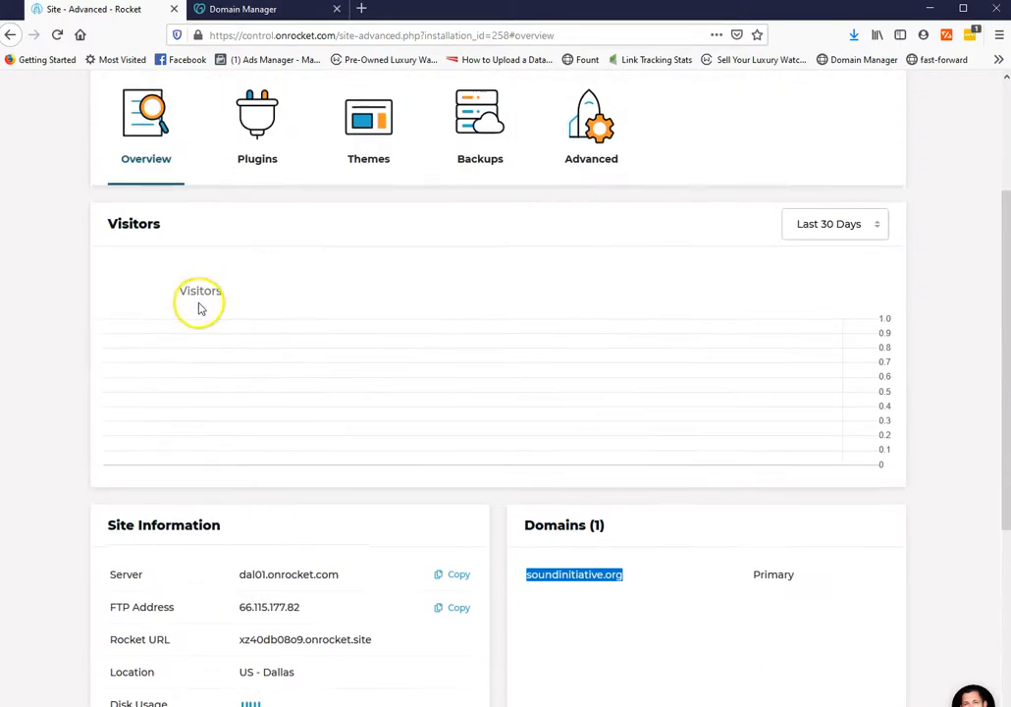
click(840, 227)
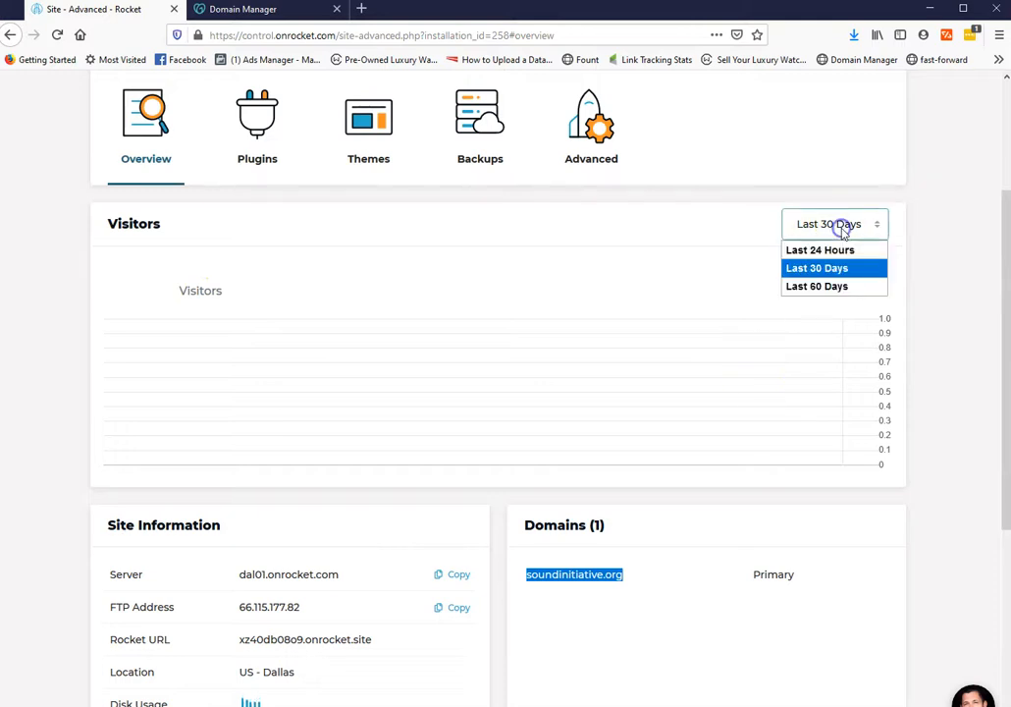
click(235, 267)
scroll(260, 289, up, 3)
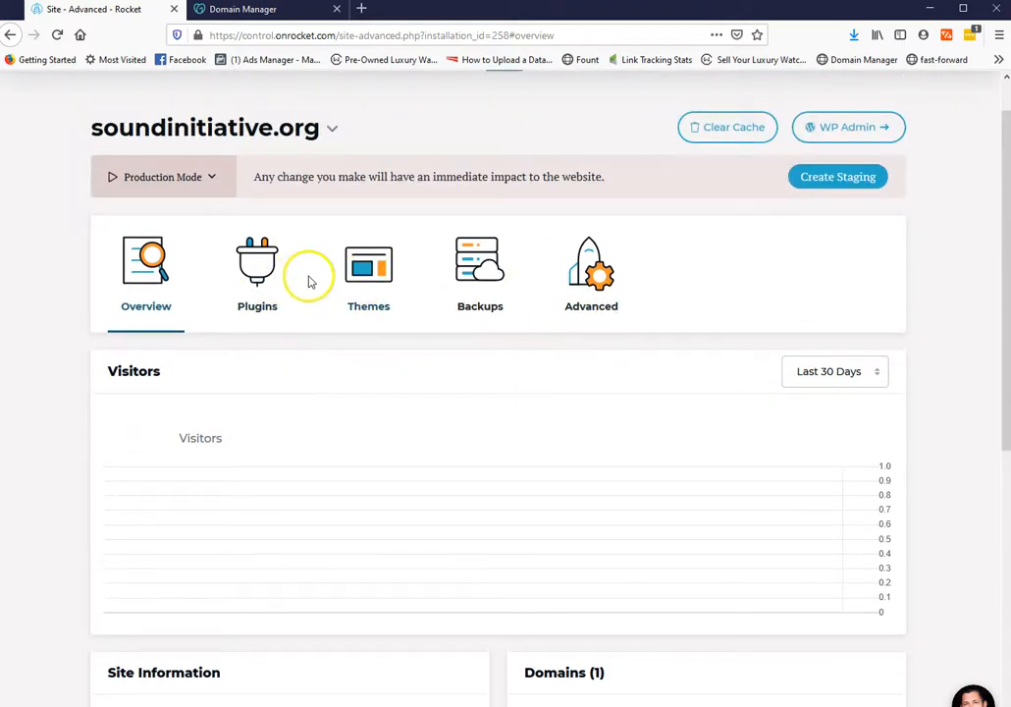
- Review the plugins installed on soundinitiative.org and the section for adding new ones
click(242, 282)
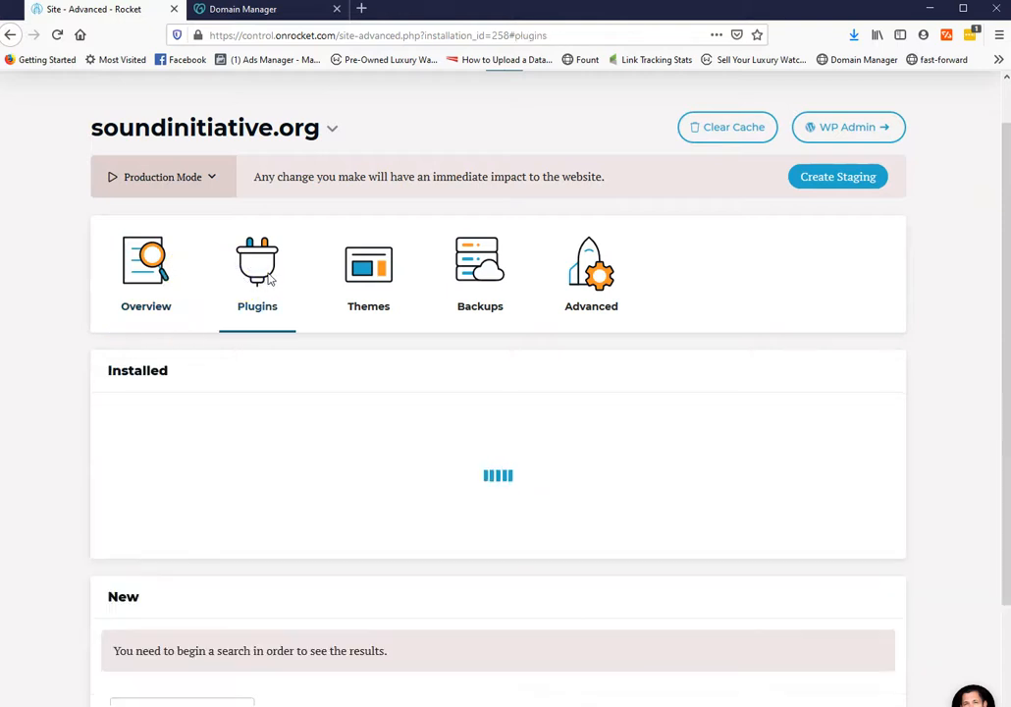
scroll(282, 355, down, 3)
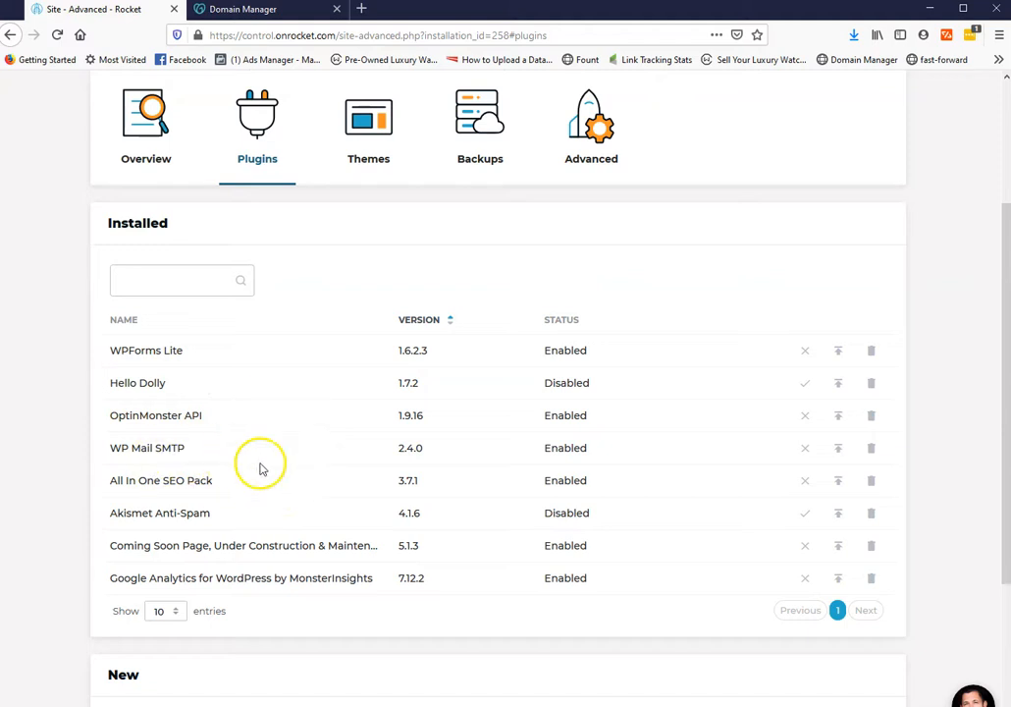
drag(133, 545, 270, 543)
click(298, 542)
drag(213, 577, 281, 573)
click(282, 577)
drag(137, 480, 222, 481)
click(221, 478)
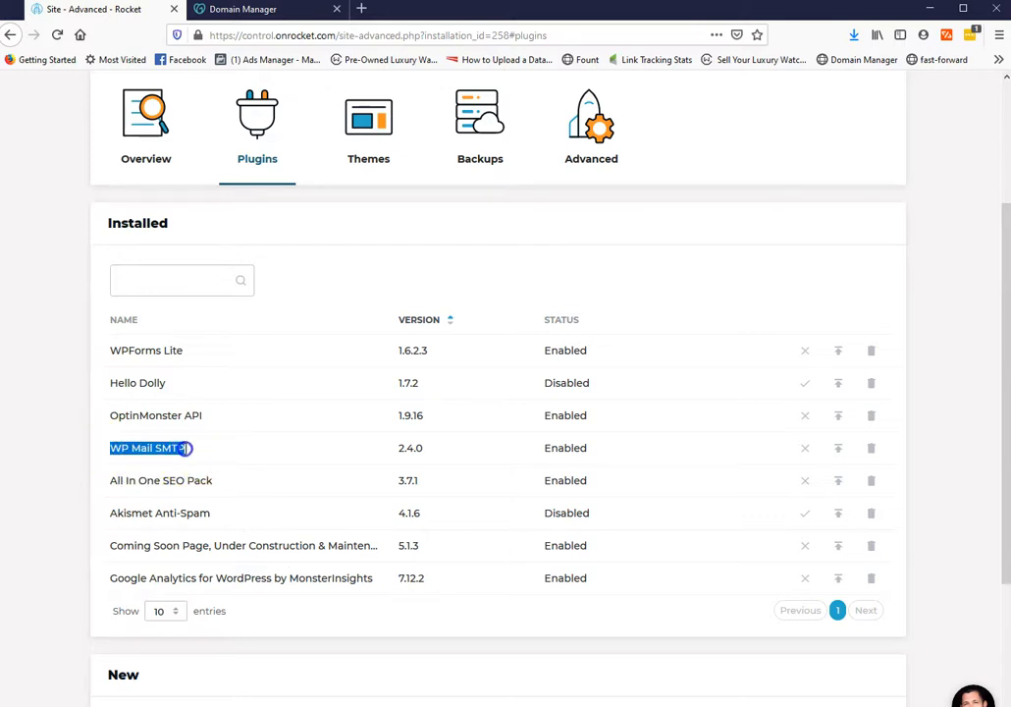
drag(113, 414, 212, 417)
click(144, 385)
drag(118, 349, 208, 350)
scroll(271, 333, down, 3)
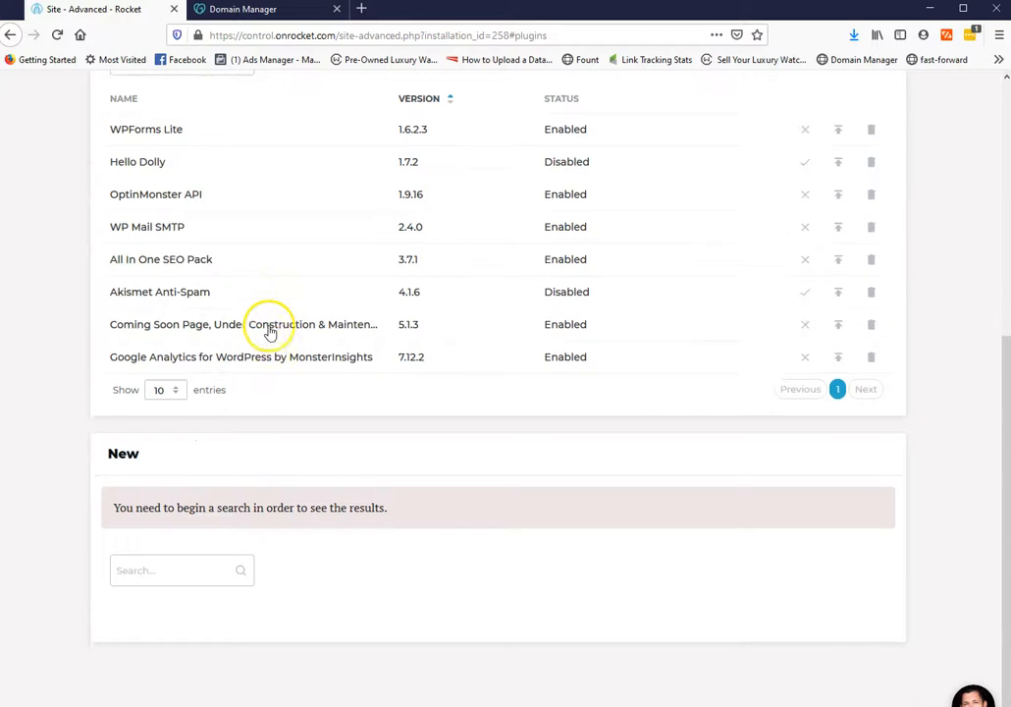
scroll(266, 393, up, 6)
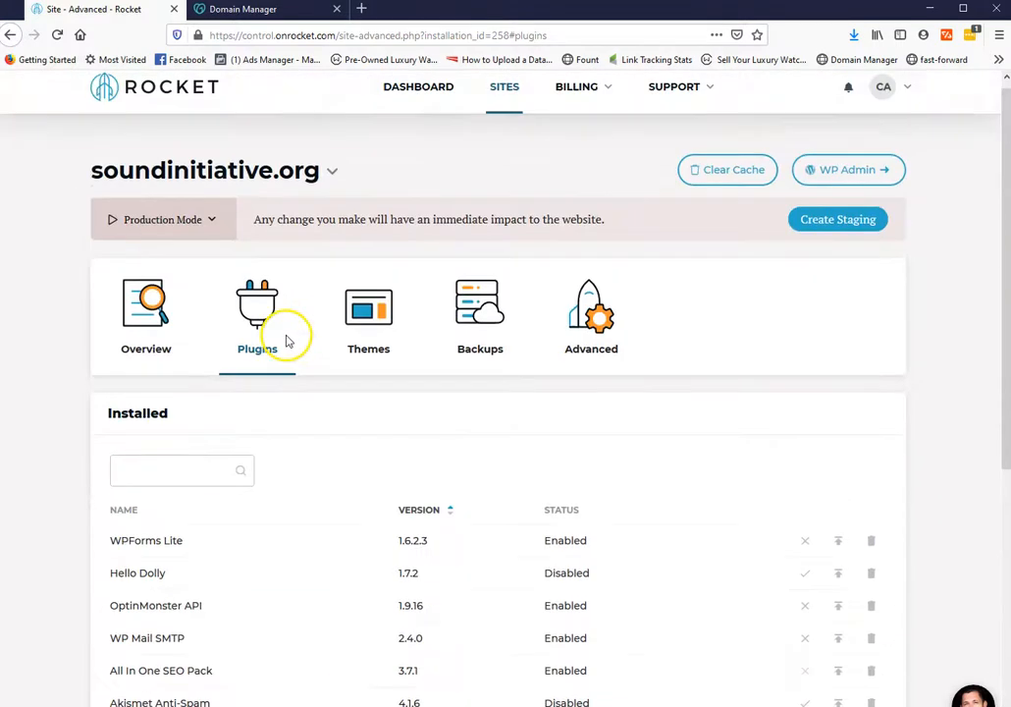
- Review the site's installed themes and its manual and automated backup sections
click(374, 332)
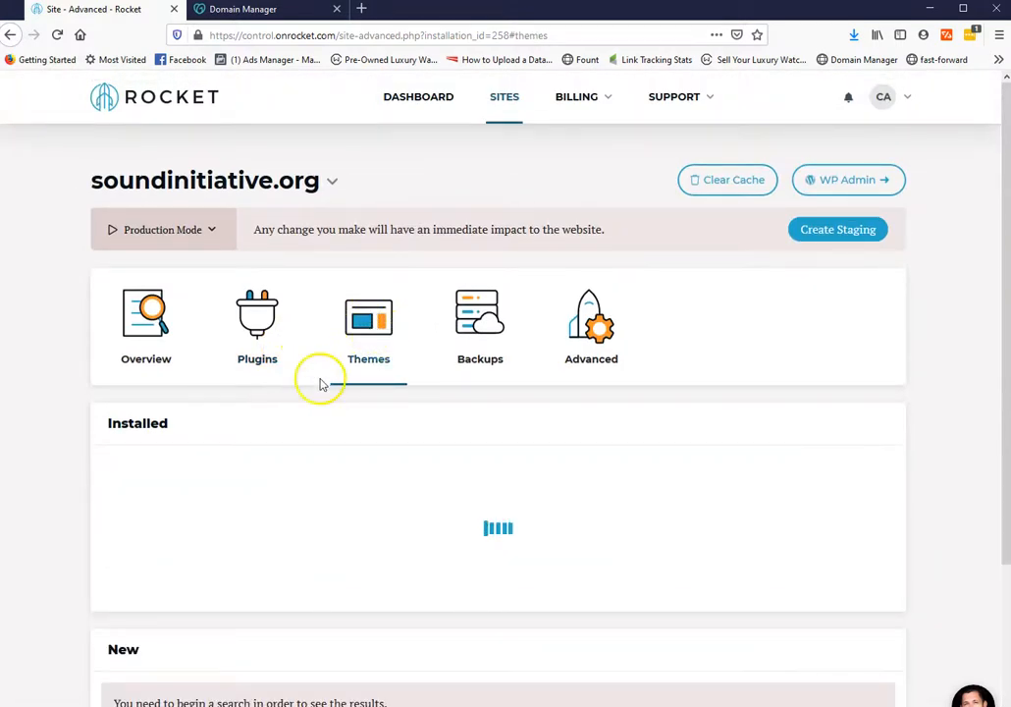
scroll(324, 359, down, 1)
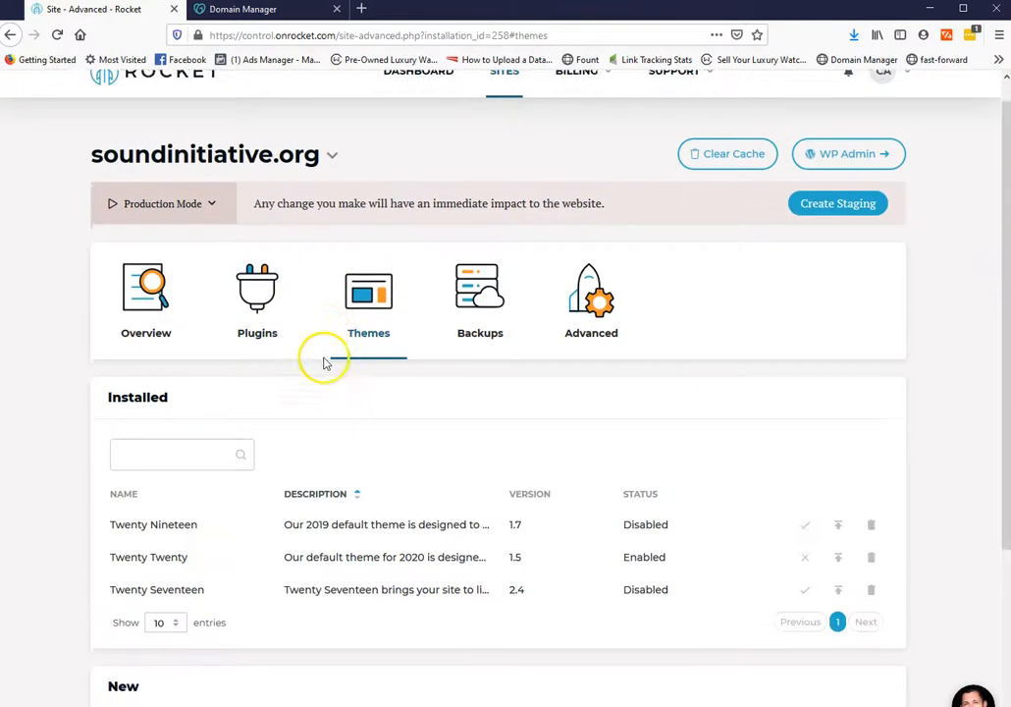
scroll(266, 450, up, 1)
click(488, 334)
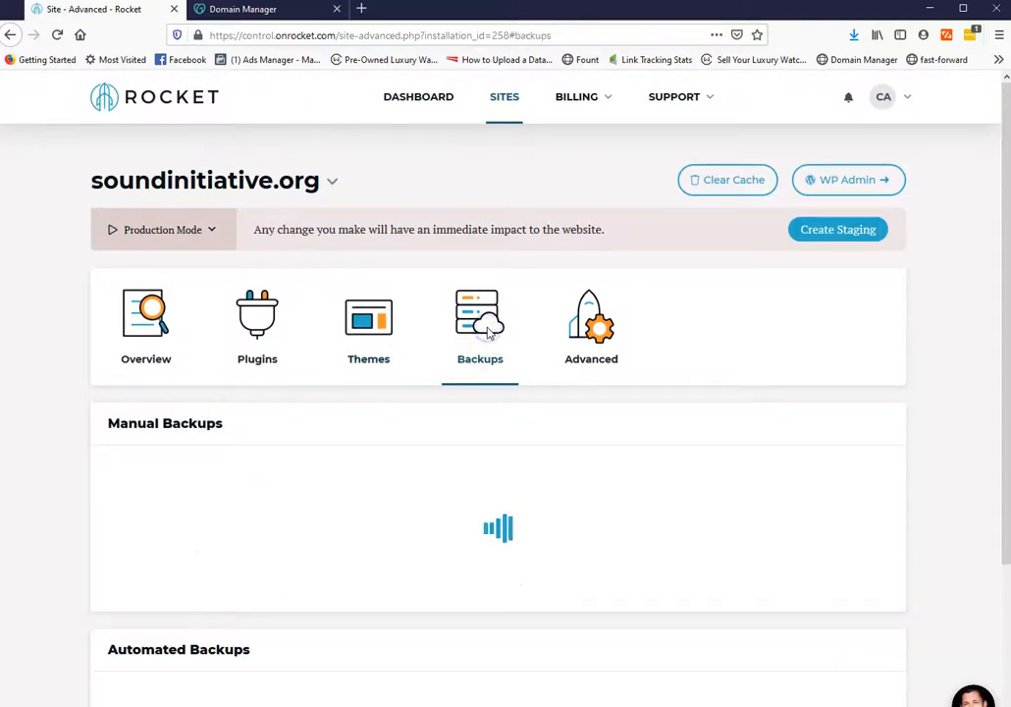
scroll(257, 391, down, 2)
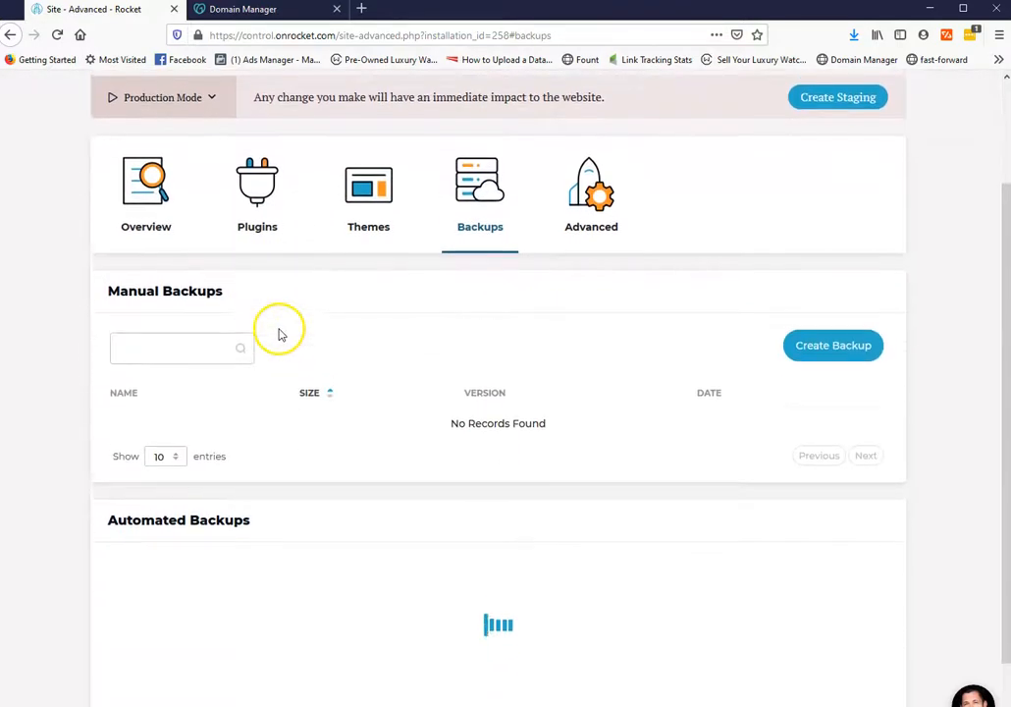
scroll(526, 302, down, 1)
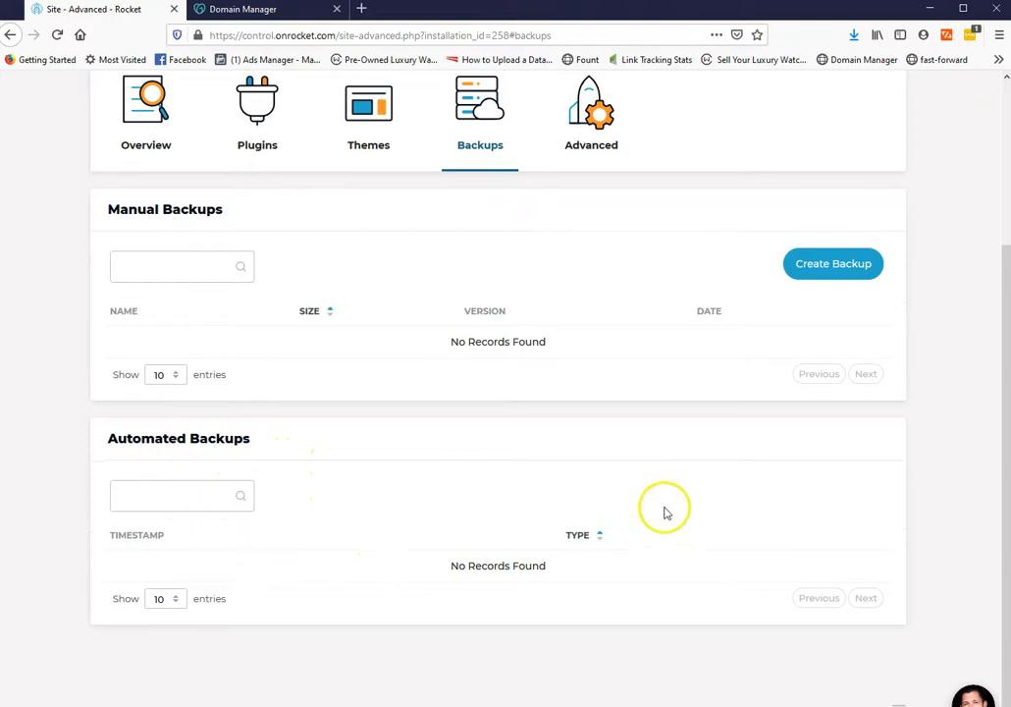
click(817, 271)
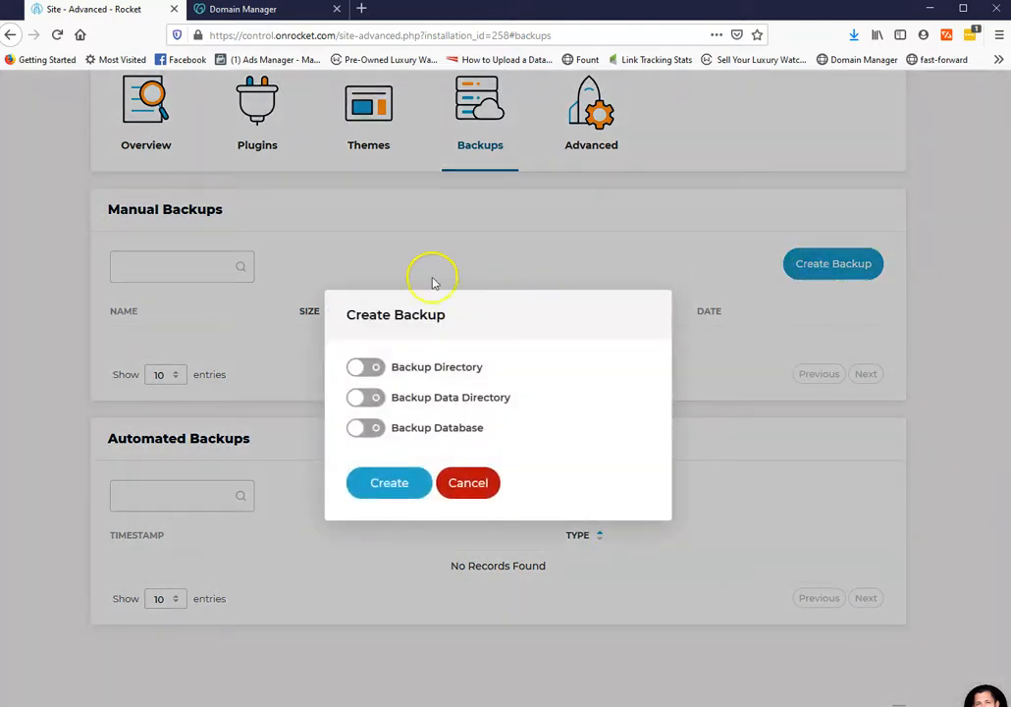
click(375, 368)
click(369, 397)
click(366, 427)
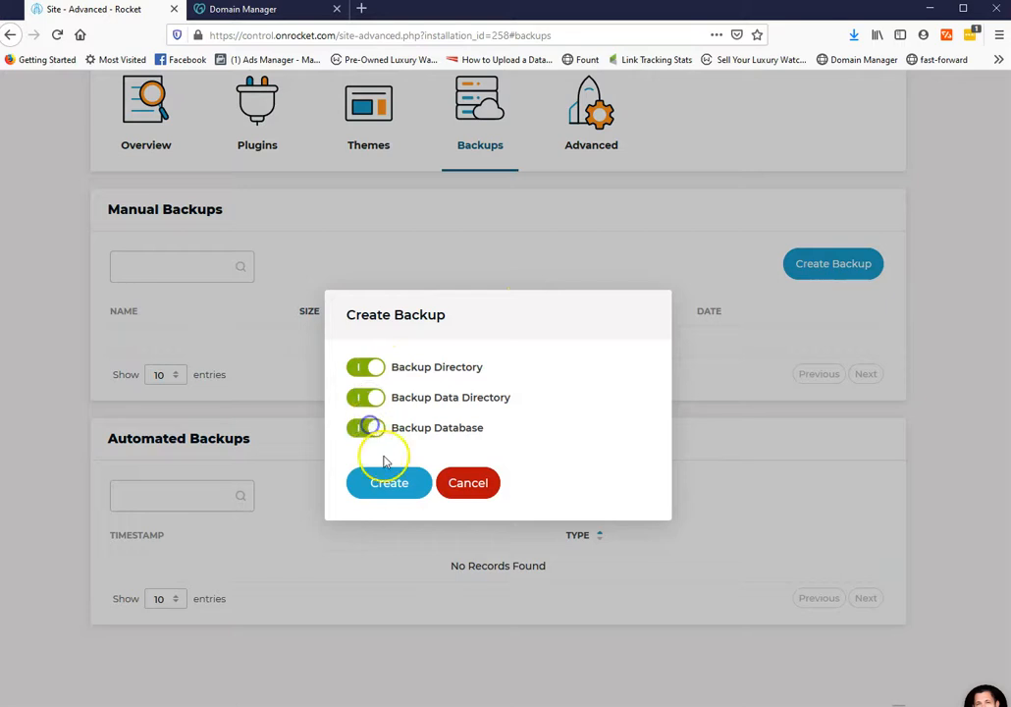
click(467, 486)
- Ask in the support chat "Hey how often are auto backups done?" and minimize the chat
click(983, 693)
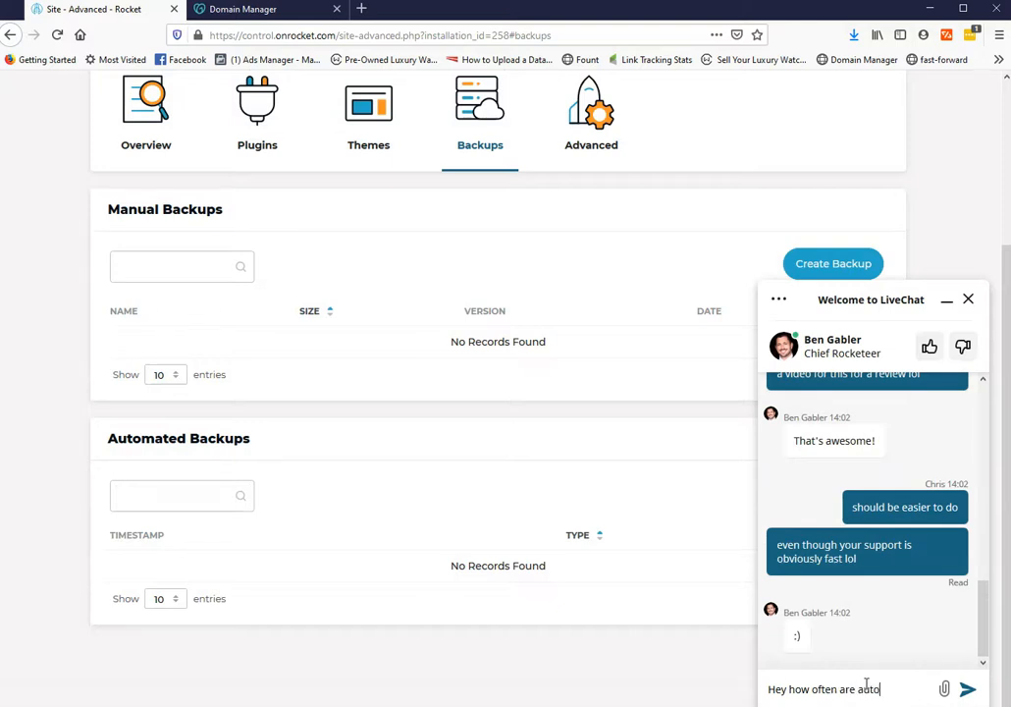
text(doee?)
key(Return)
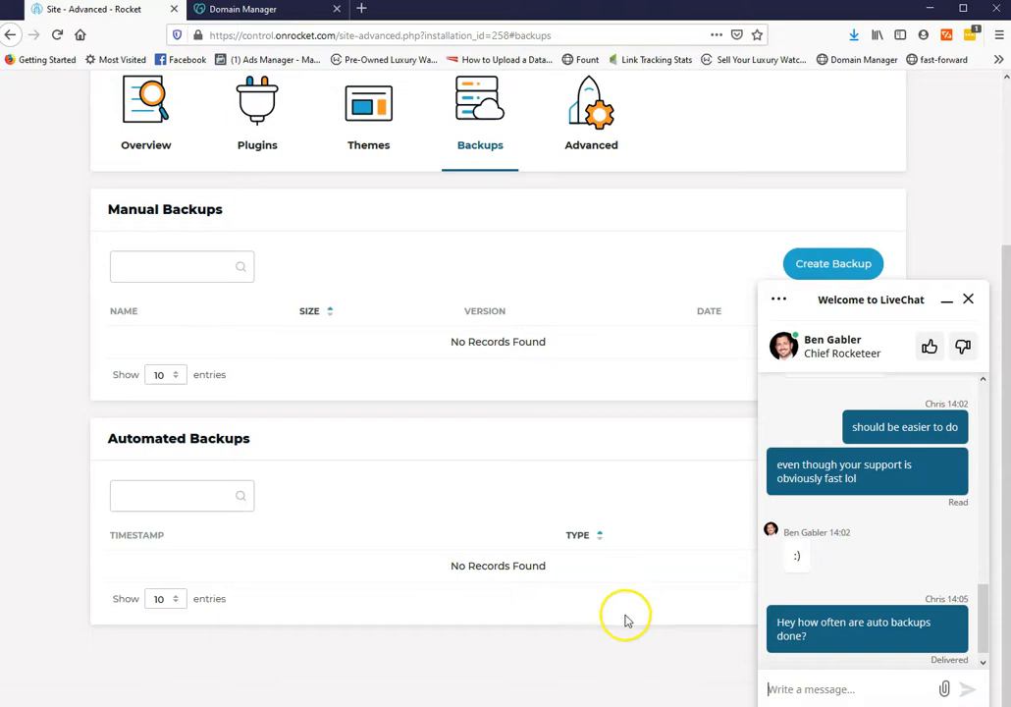
click(946, 301)
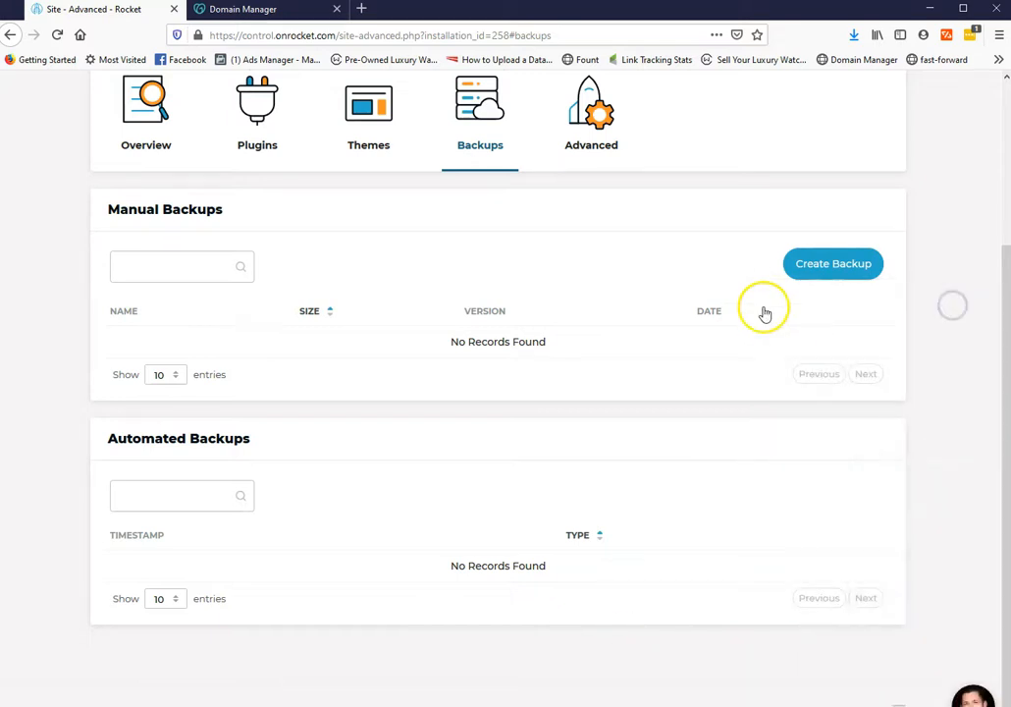
- Set the site's PHP version to PHP 7.4 in its advanced settings
scroll(765, 313, up, 3)
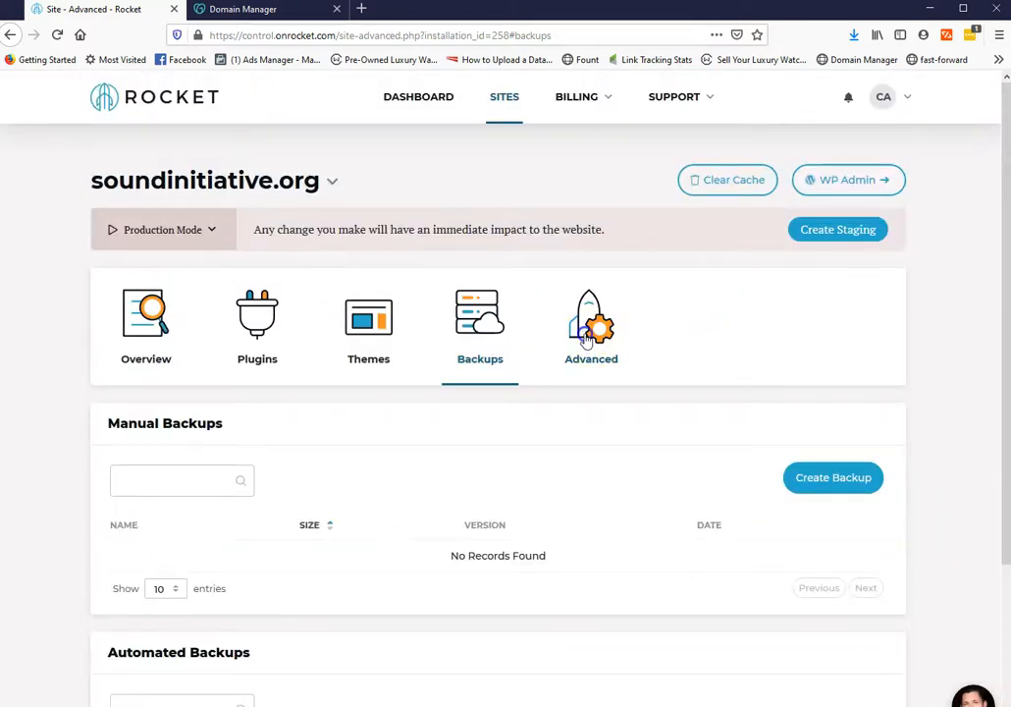
click(586, 339)
scroll(429, 315, down, 2)
click(816, 420)
click(816, 420)
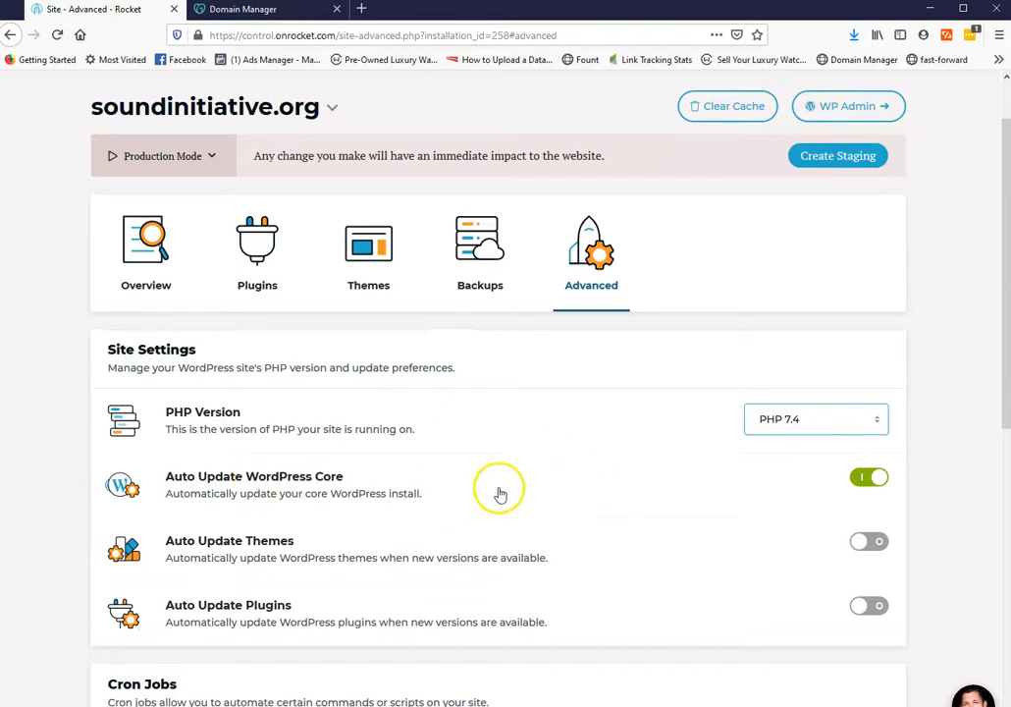
- Examine the auto-update options, cron jobs and SSH keys in the site's advanced settings
scroll(500, 424, down, 1)
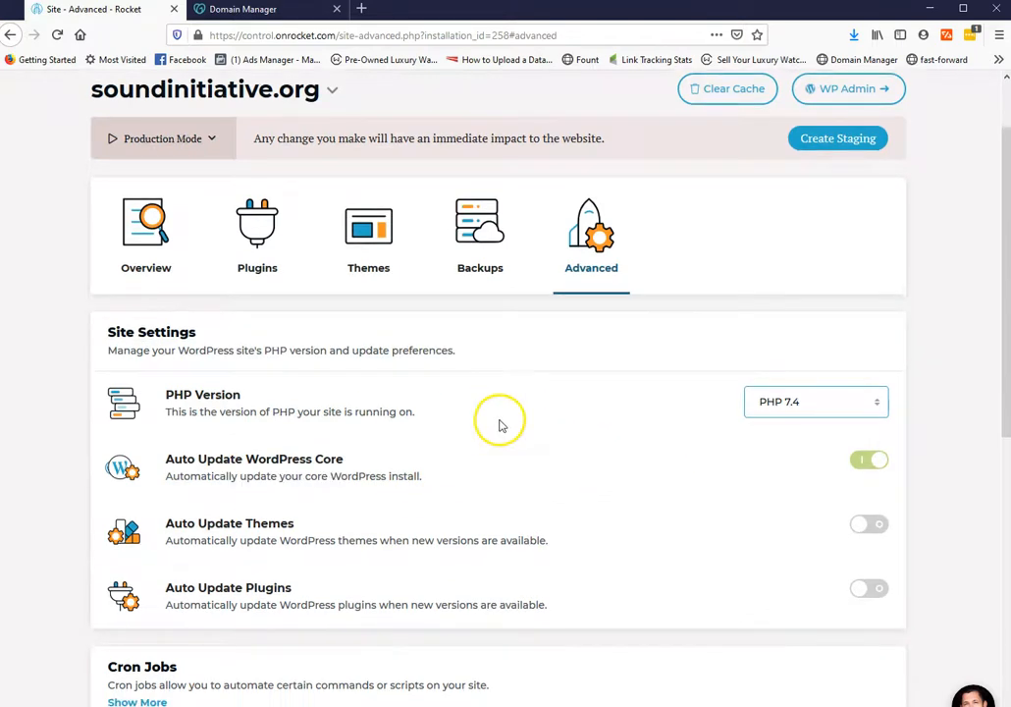
scroll(471, 431, down, 2)
scroll(245, 403, down, 1)
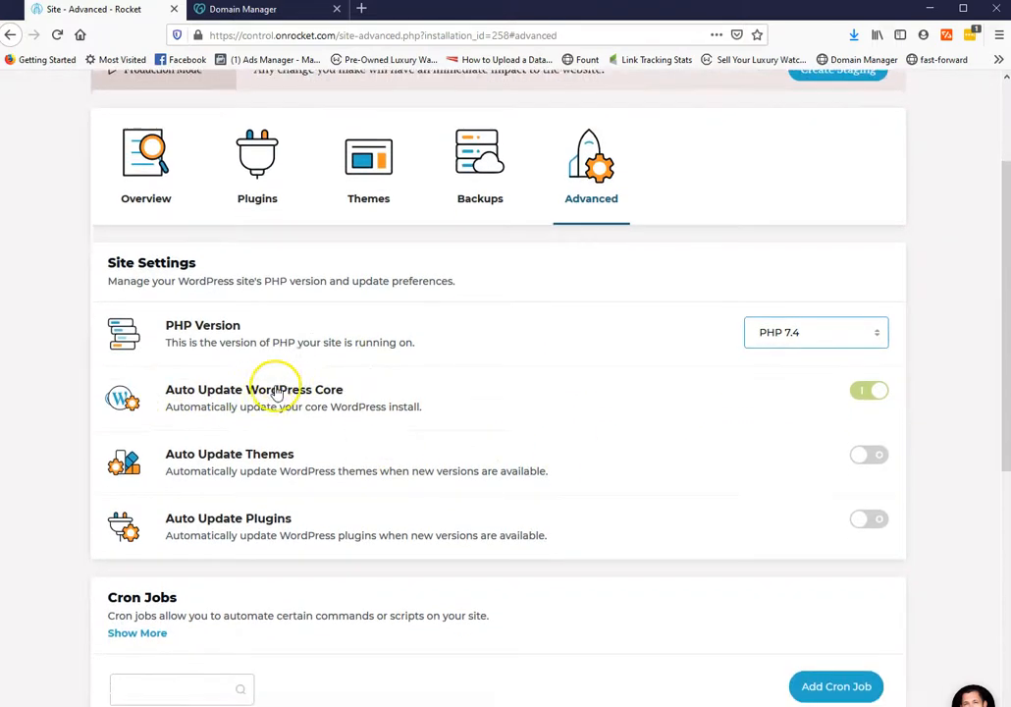
scroll(599, 393, down, 8)
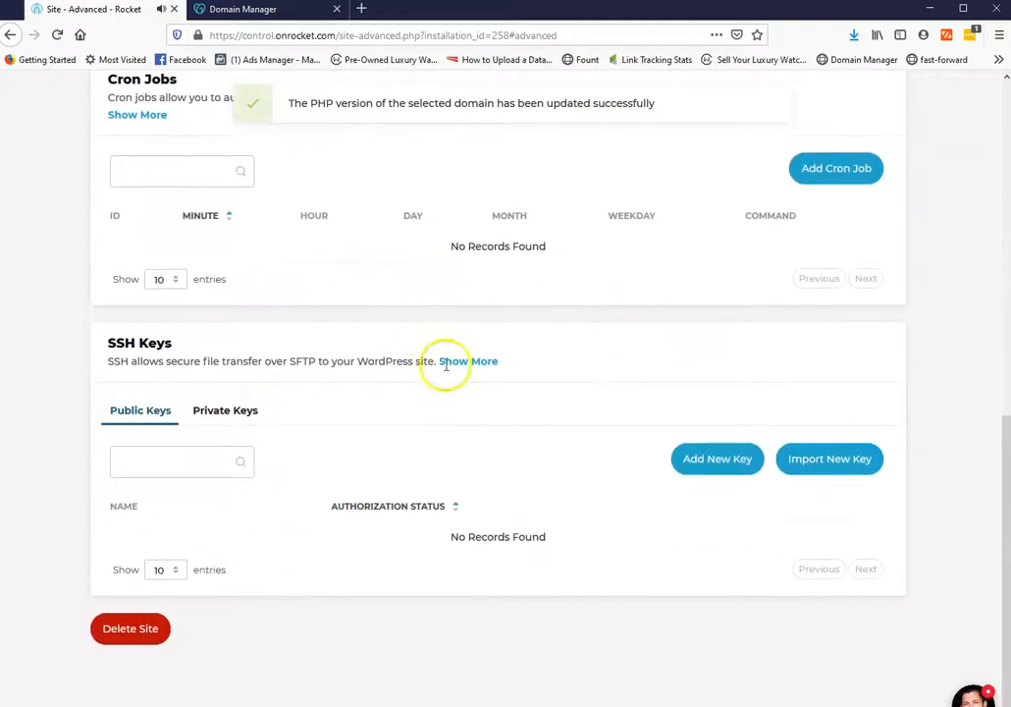
- Read the support reply about backups, answer "ok great!" and minimize the chat
click(975, 698)
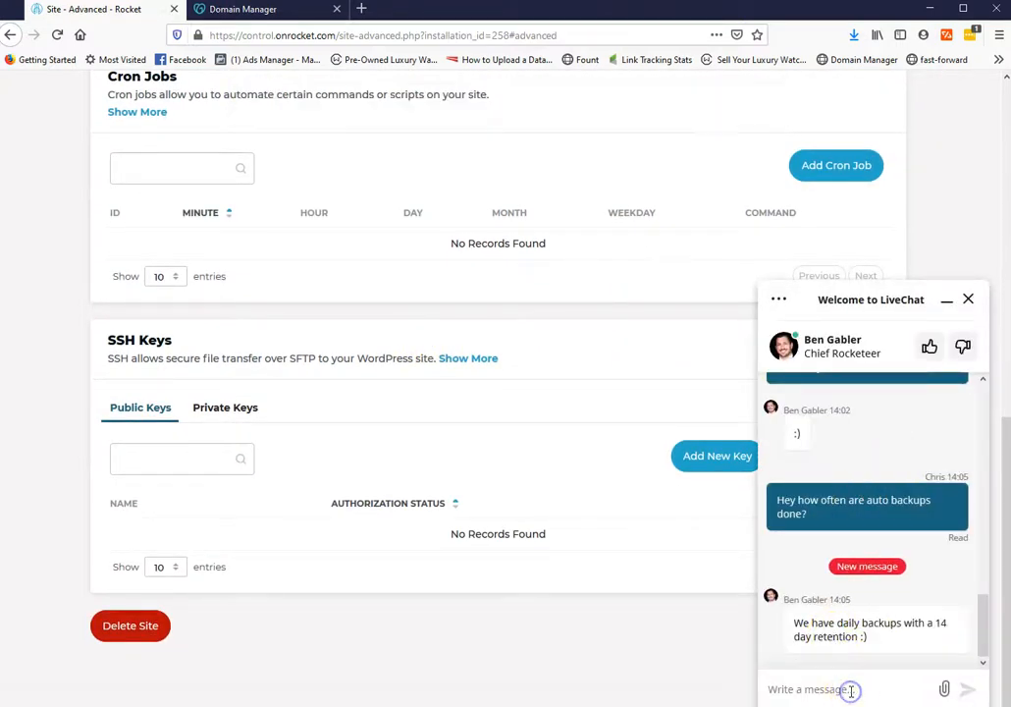
key(Return)
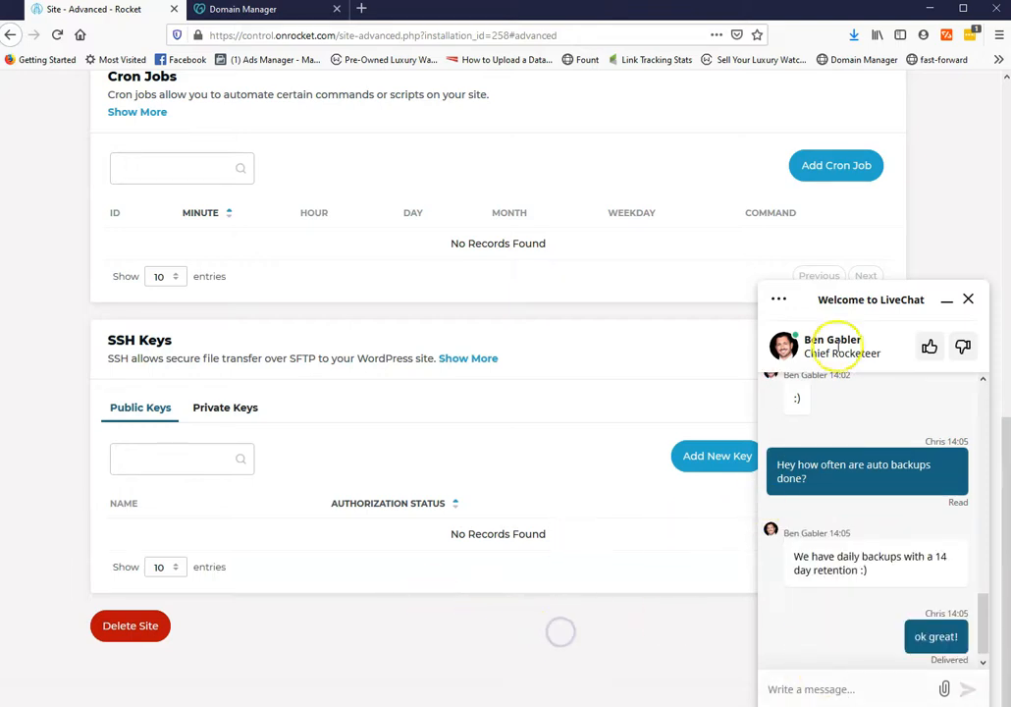
click(943, 297)
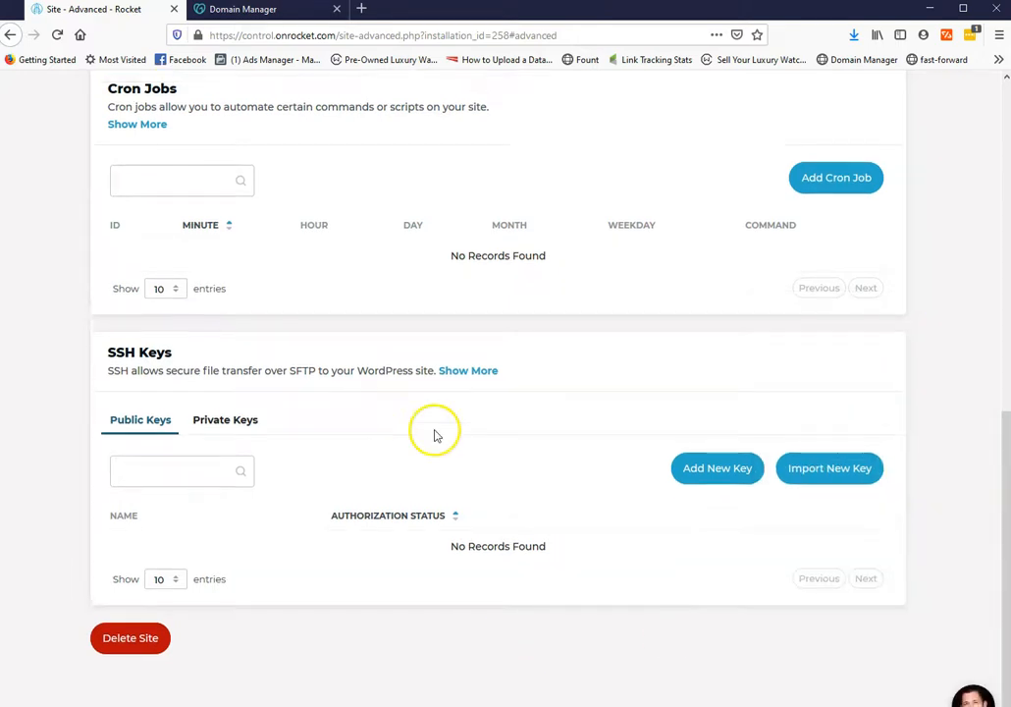
- Look over the advanced settings once more and clear the cache of soundinitiative.org
scroll(435, 432, up, 3)
scroll(435, 432, down, 3)
scroll(436, 429, up, 3)
scroll(452, 422, up, 2)
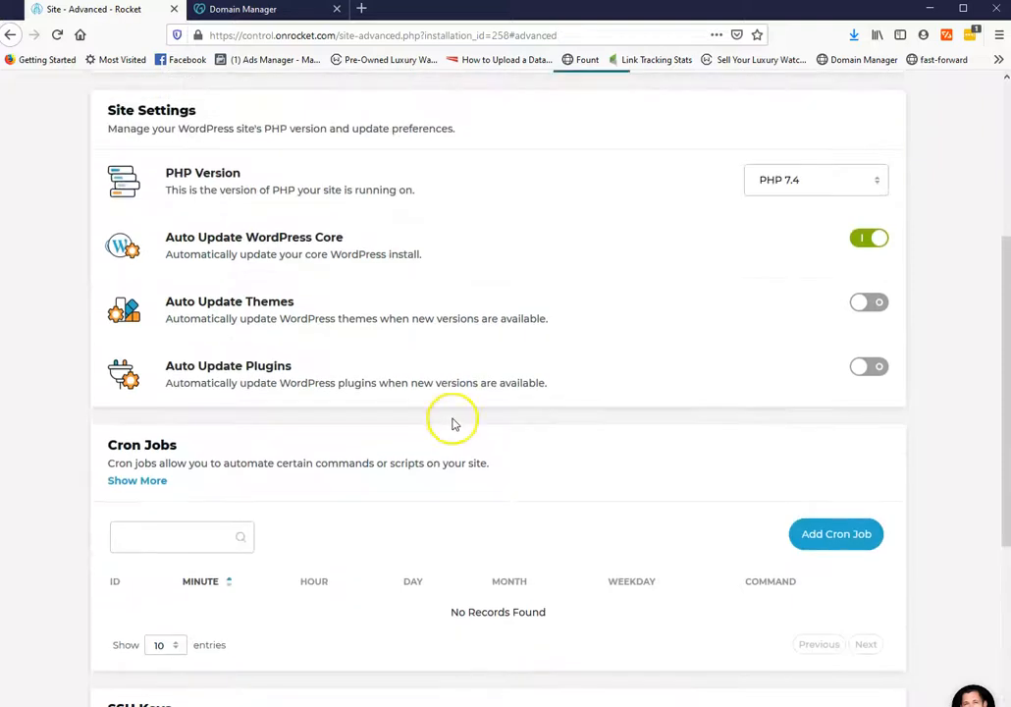
scroll(452, 422, up, 3)
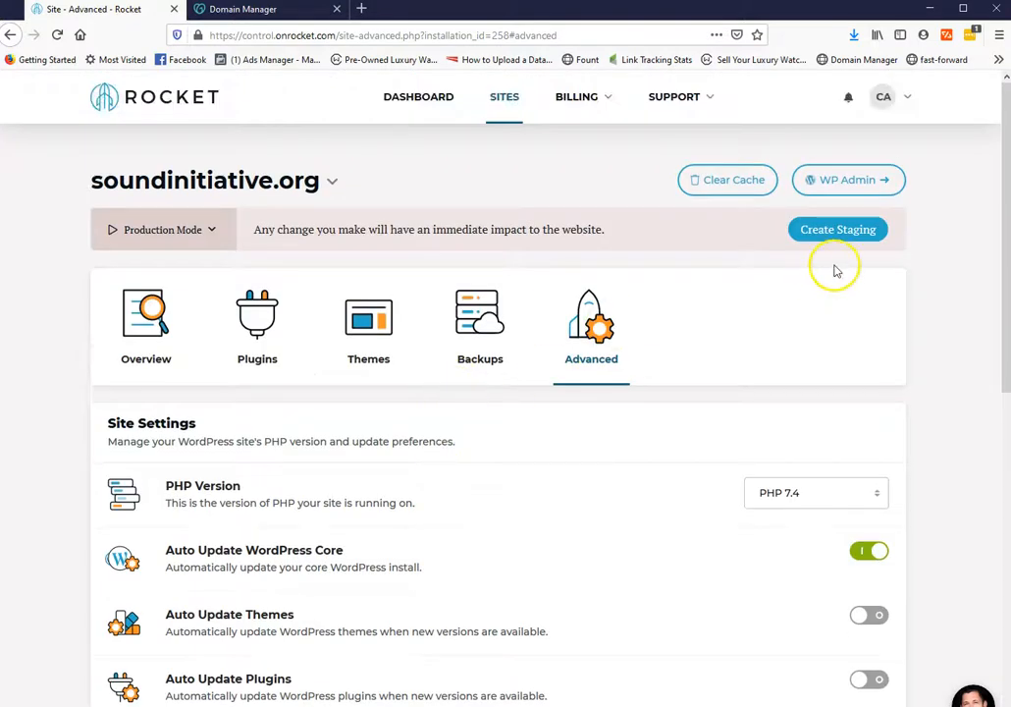
click(732, 180)
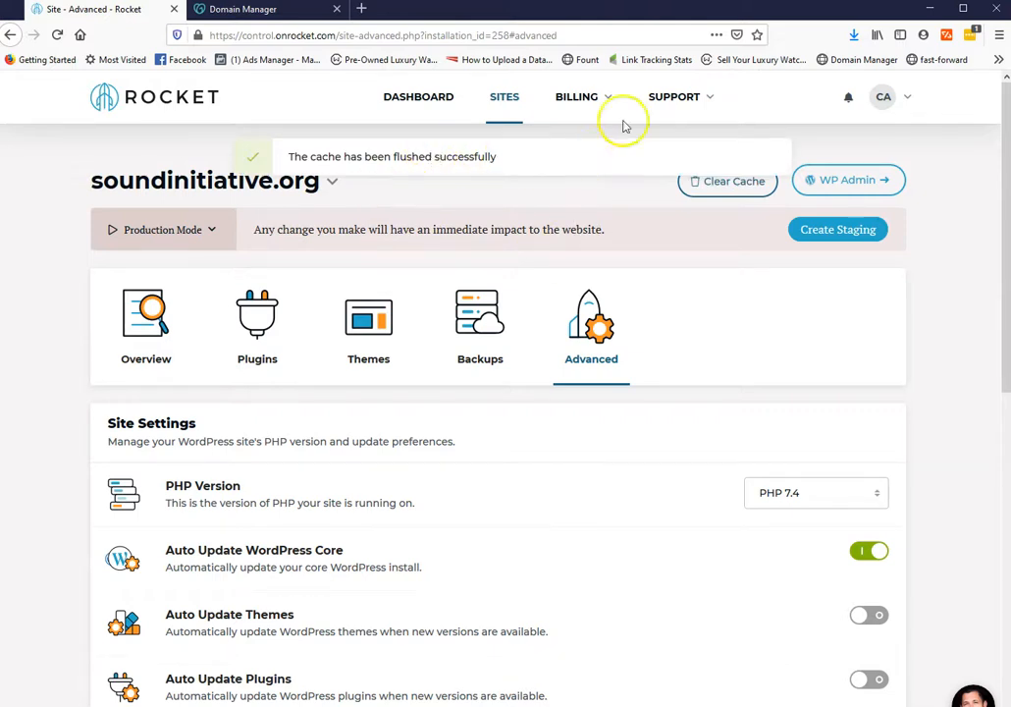
- Glance at the GoDaddy DNS records and load soundinitiative.org in a new browser tab to check the live site
click(244, 9)
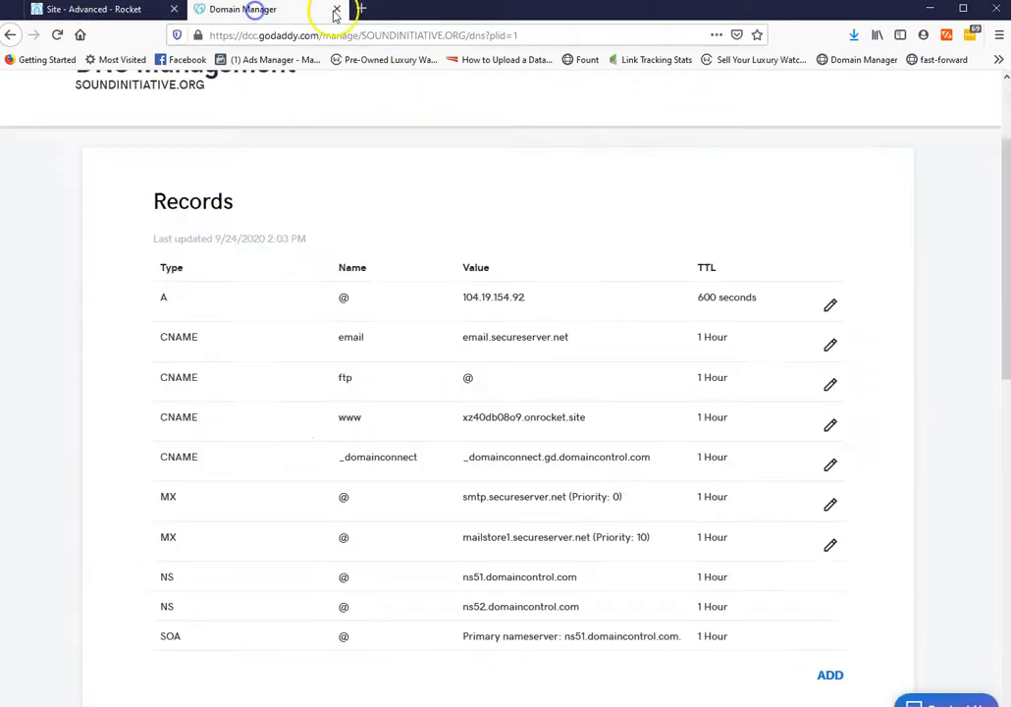
click(360, 12)
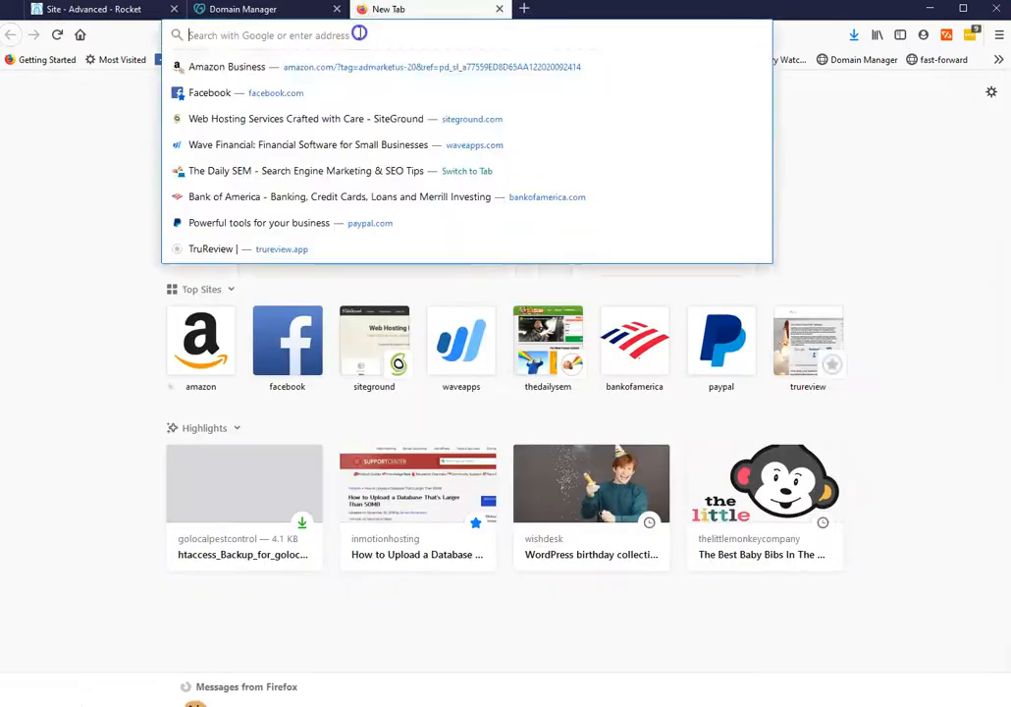
text(spou)
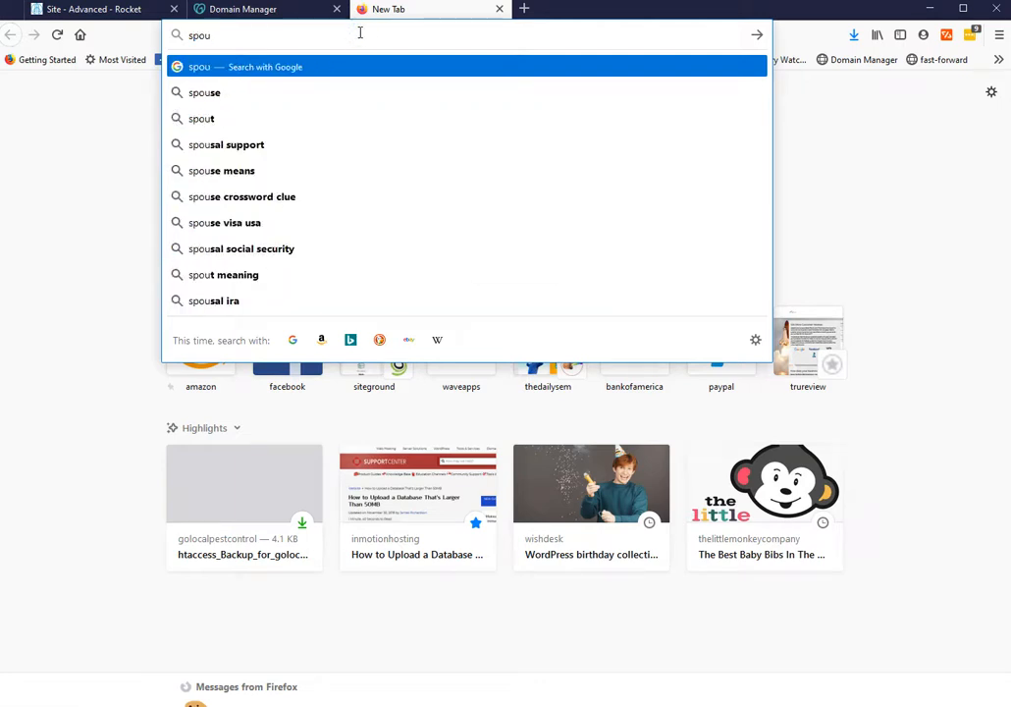
key(BackSpace)
key(BackSpace)
key(BackSpace)
text(oun)
key(Down)
key(Down)
key(Down)
key(Down)
key(Down)
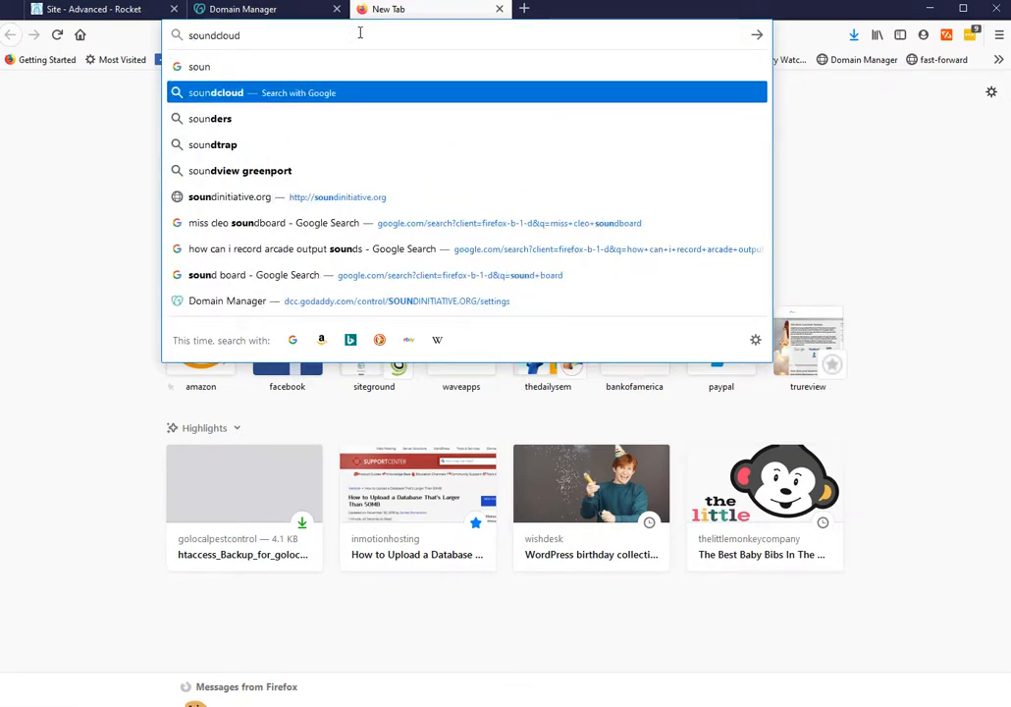
key(Return)
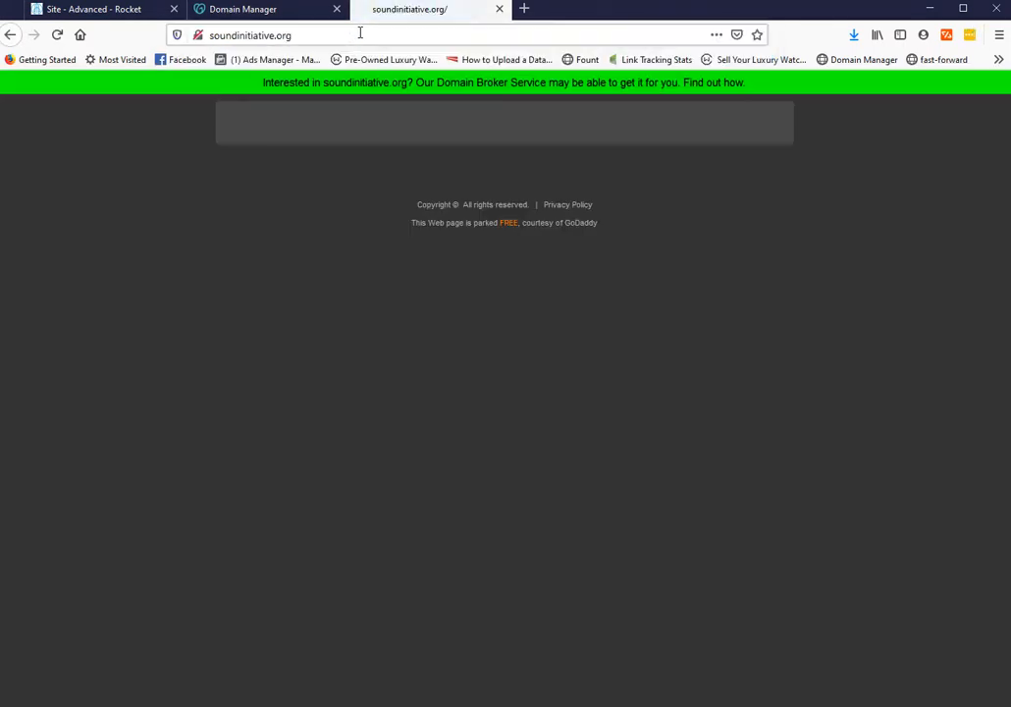
- Reload soundinitiative.org, glance at the site's Rocket overview, and reload the live site again to look through its homepage
click(58, 38)
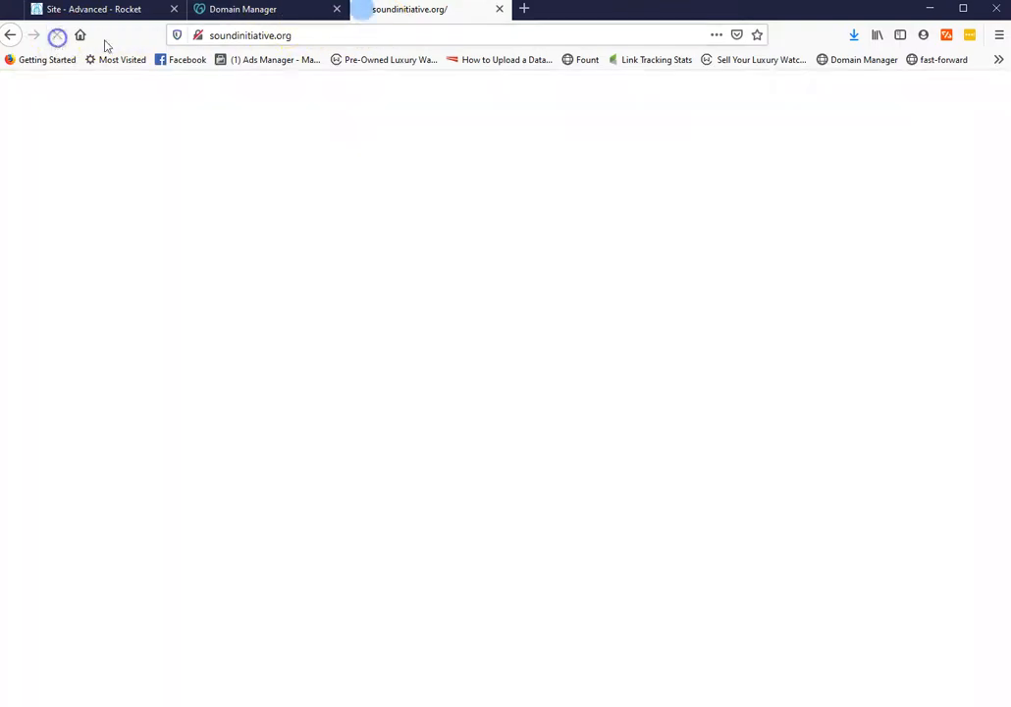
click(113, 12)
scroll(340, 292, down, 3)
scroll(331, 292, up, 3)
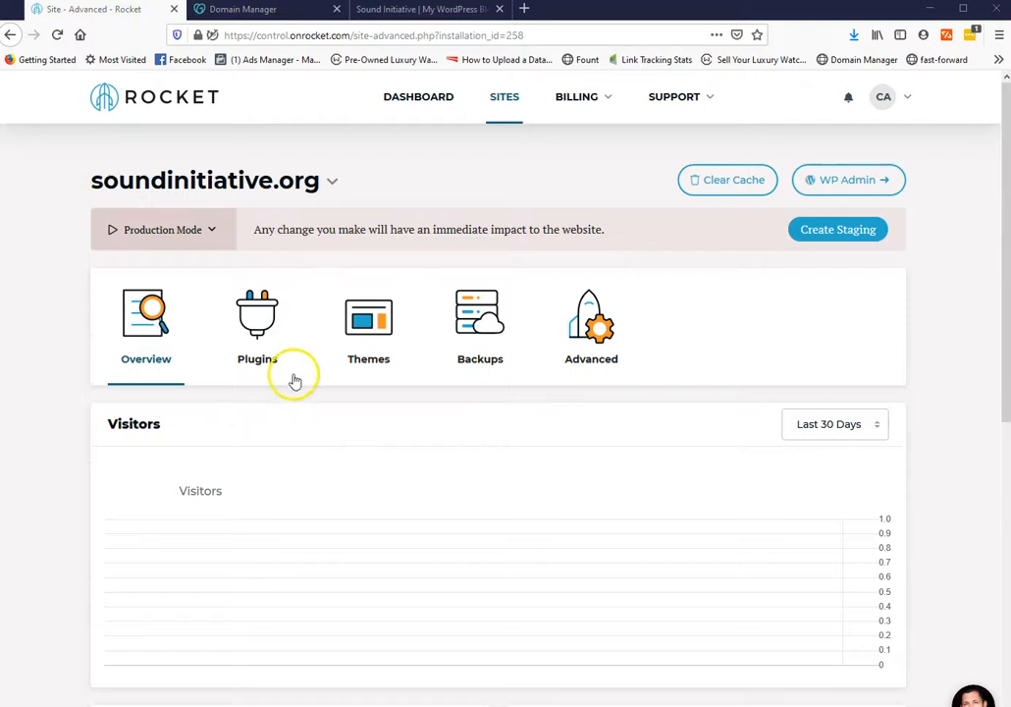
click(402, 10)
click(57, 35)
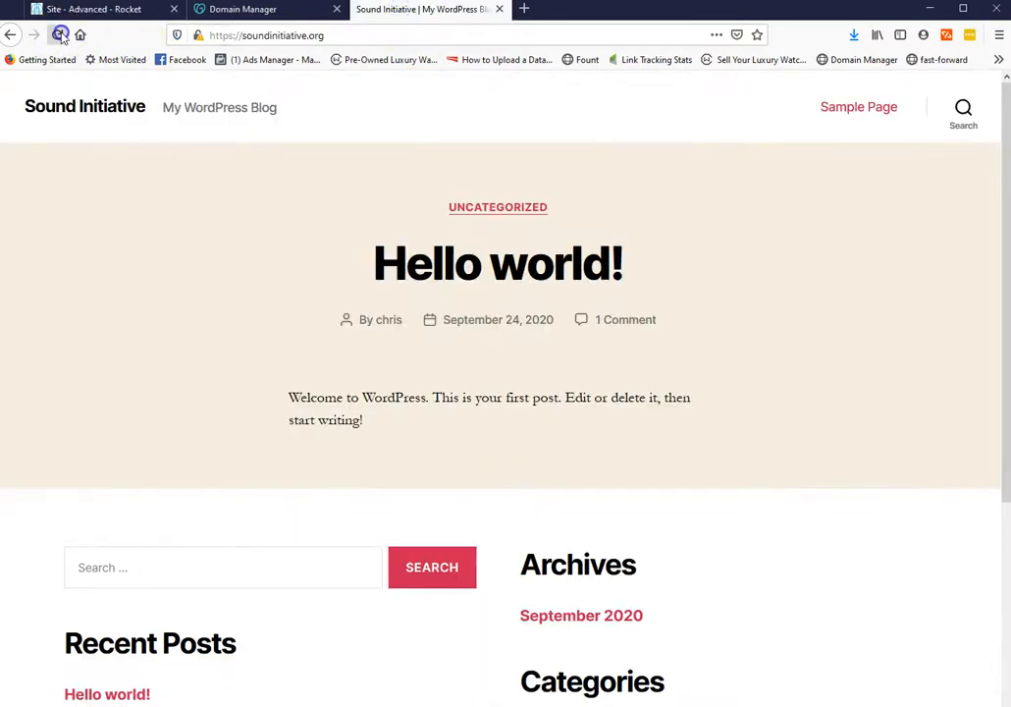
scroll(428, 262, down, 3)
scroll(428, 261, down, 1)
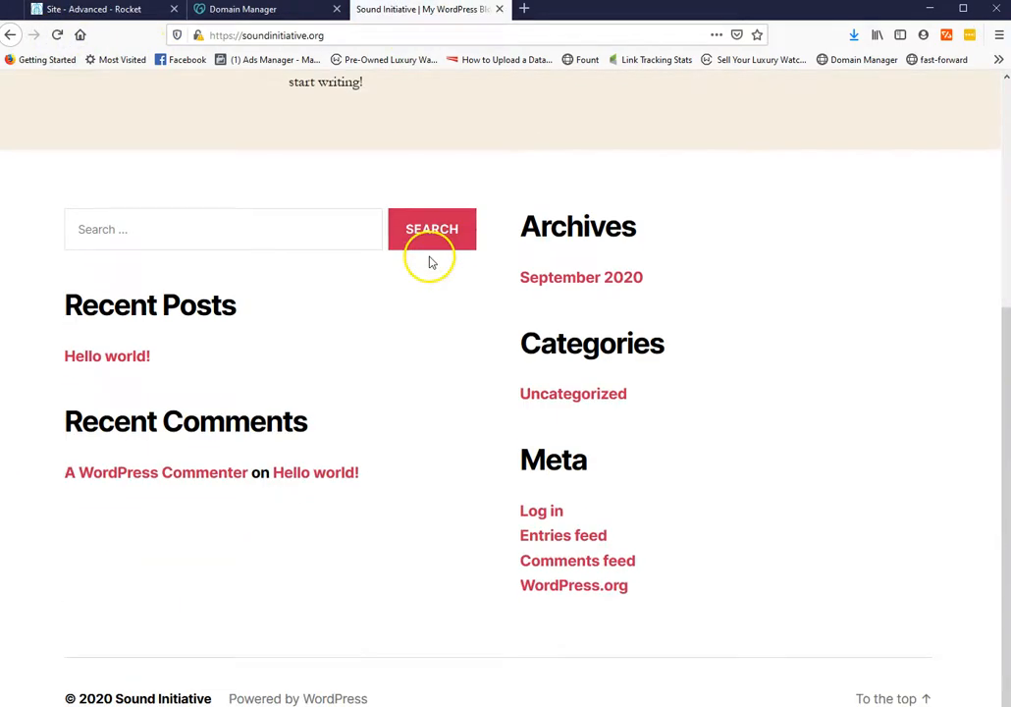
scroll(426, 260, up, 4)
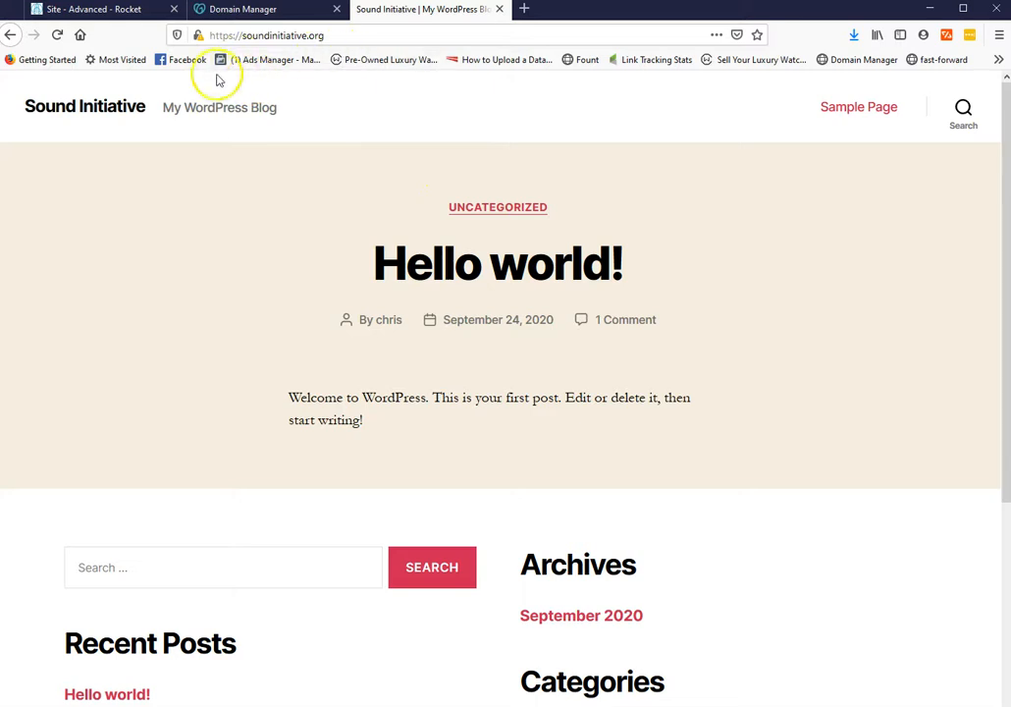
- Inspect the connection security details of soundinitiative.org, view its SSL certificate and return to the live site
click(199, 36)
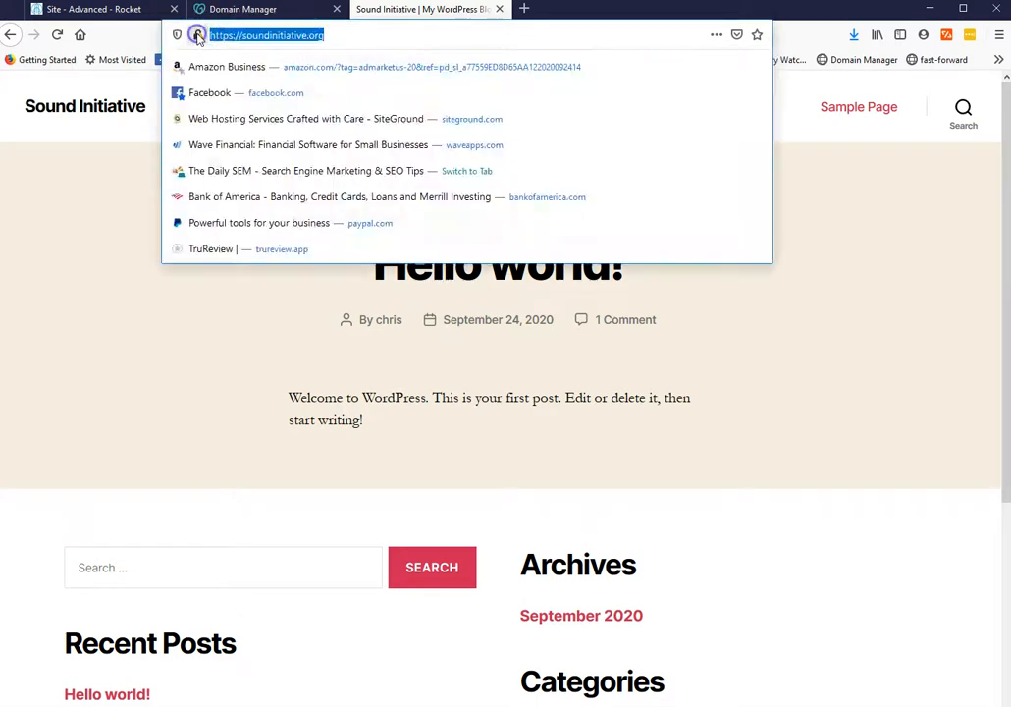
click(197, 37)
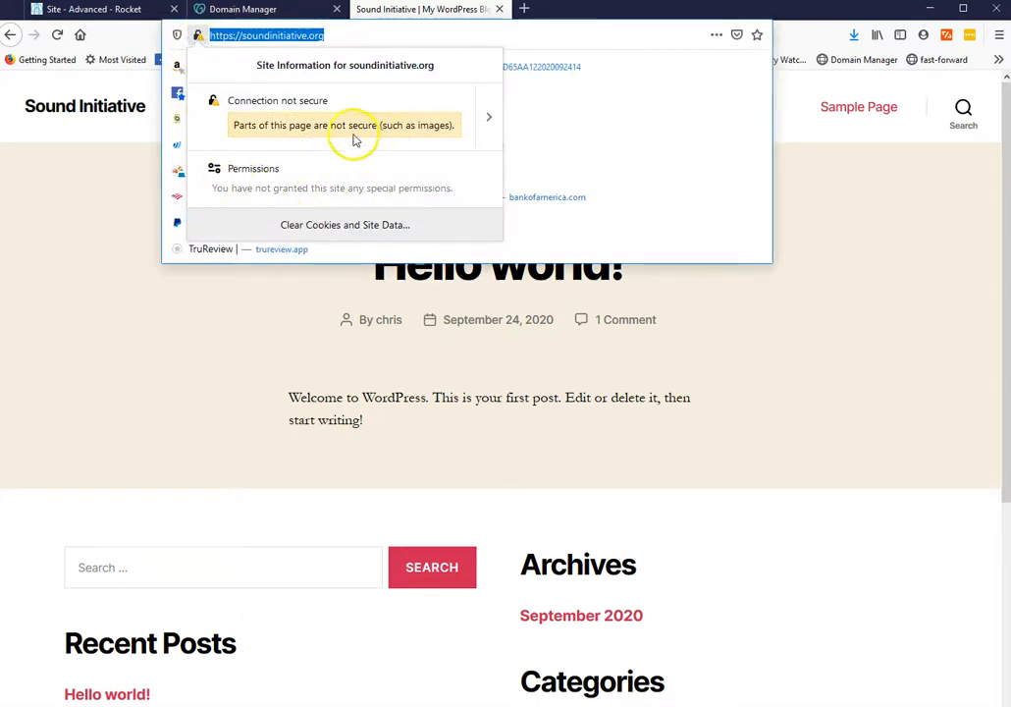
click(488, 116)
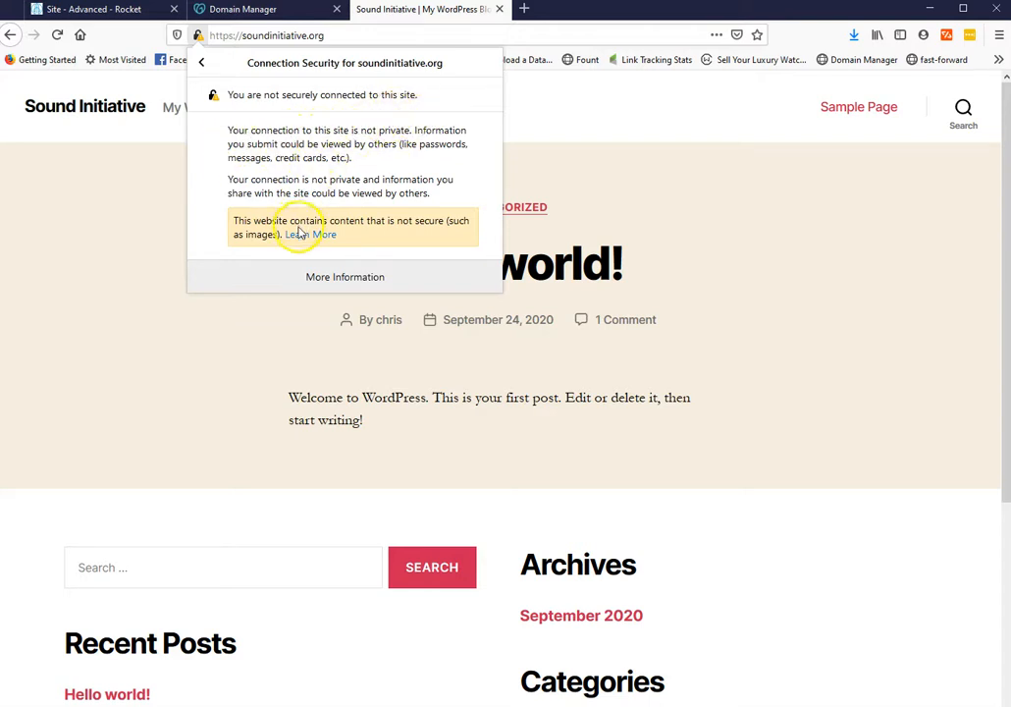
click(314, 275)
drag(138, 29, 326, 38)
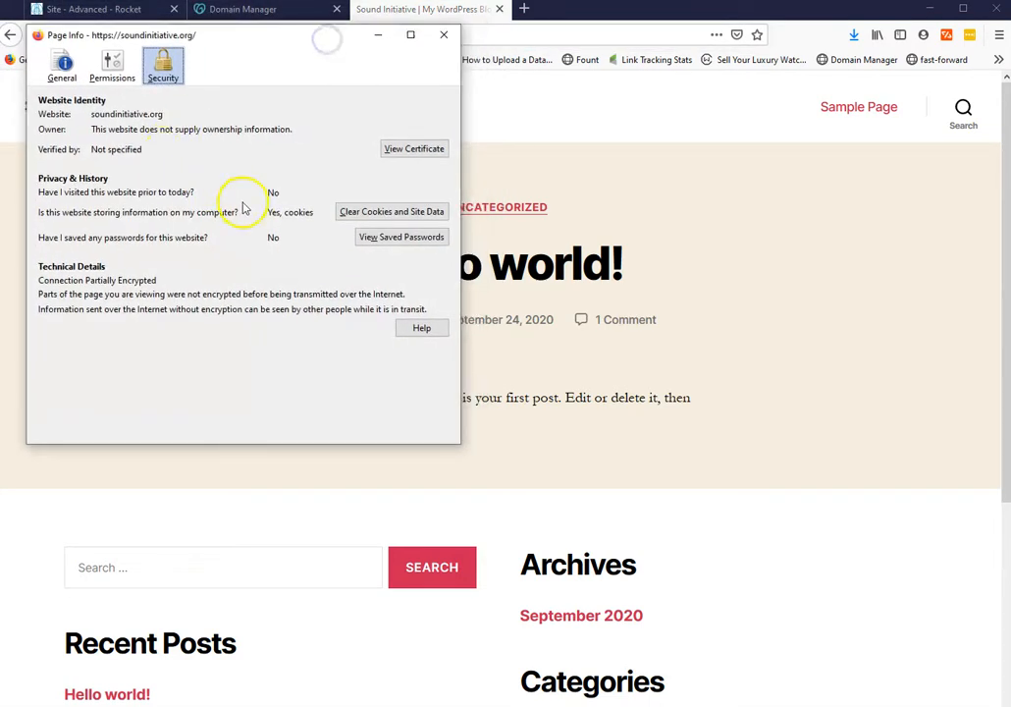
click(399, 149)
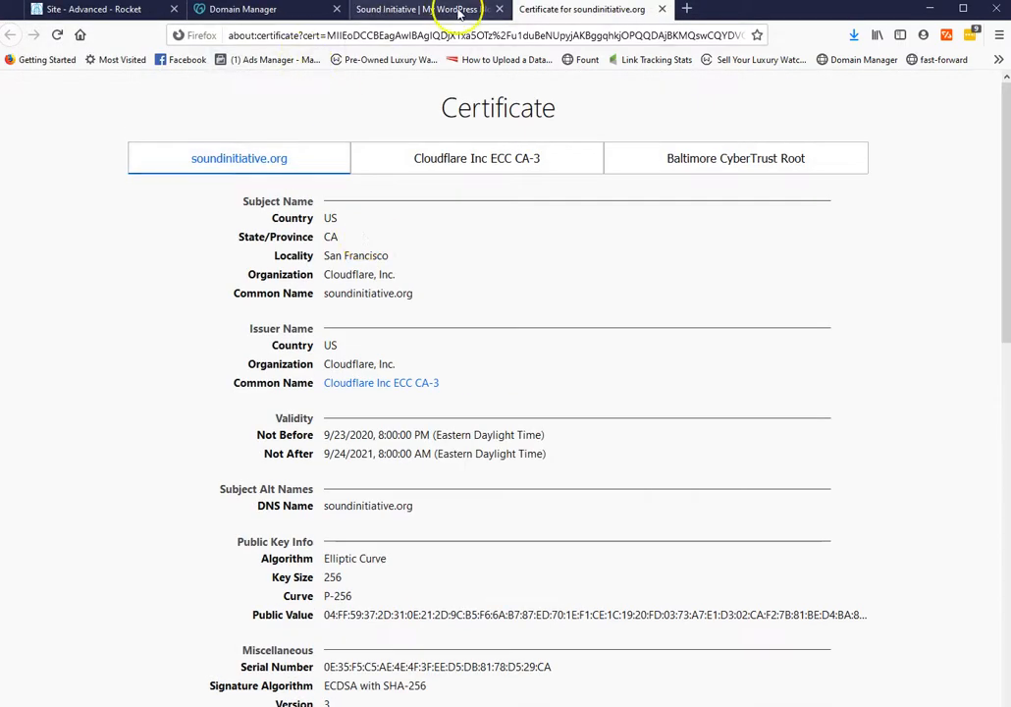
click(422, 9)
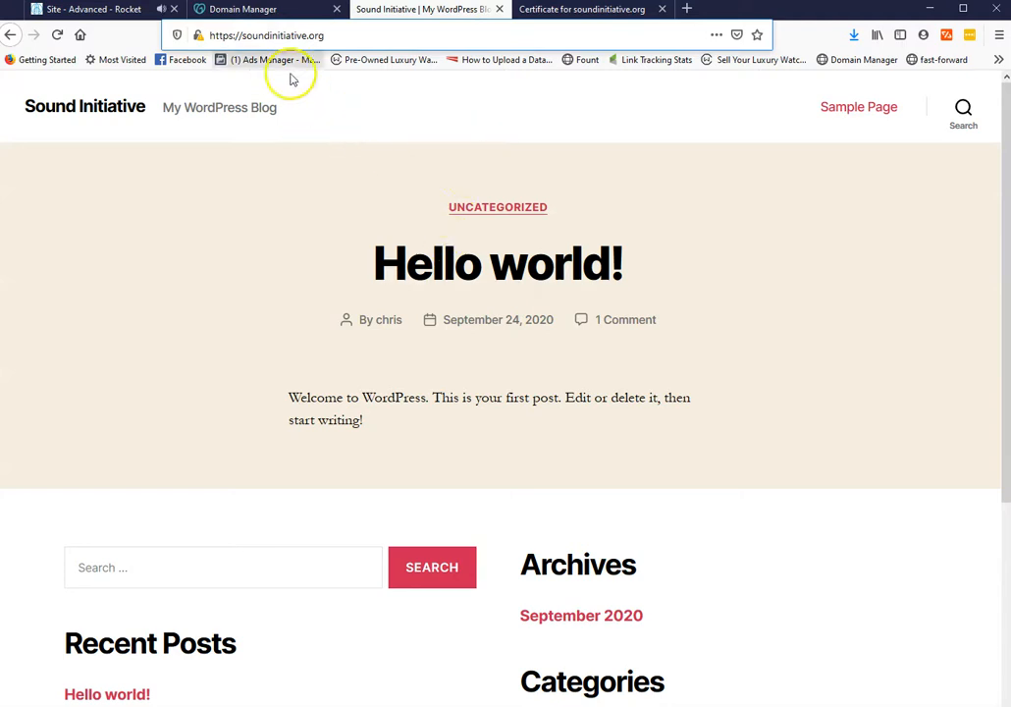
- Switch to Rocket and review the visitor chart, site information and domains in the overview of soundinitiative.org
click(101, 14)
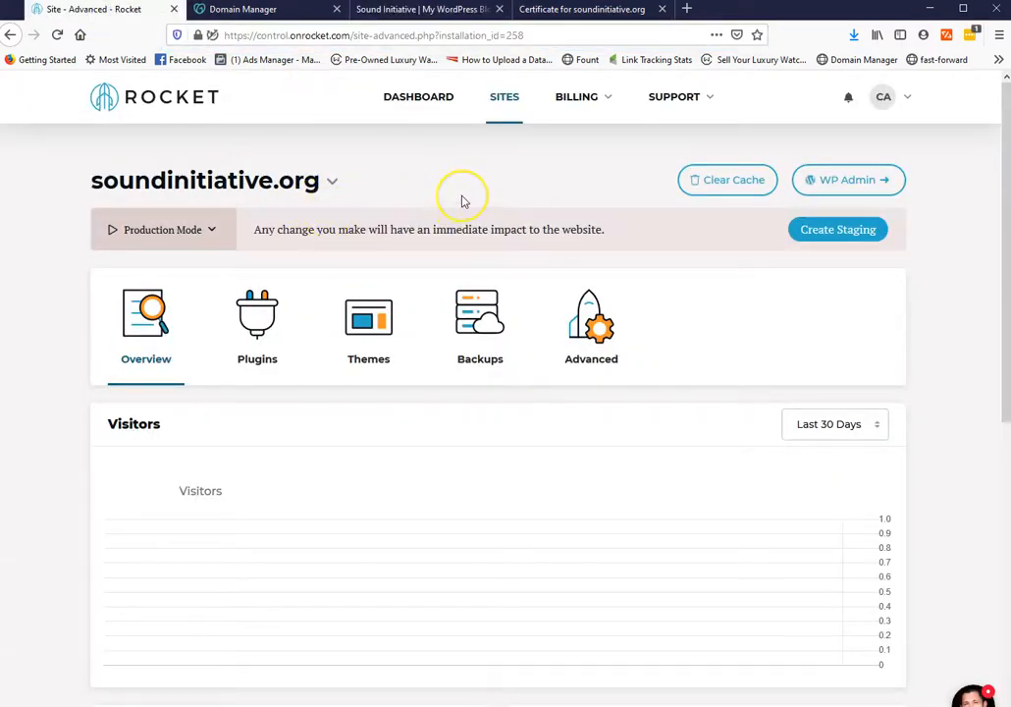
scroll(493, 201, down, 10)
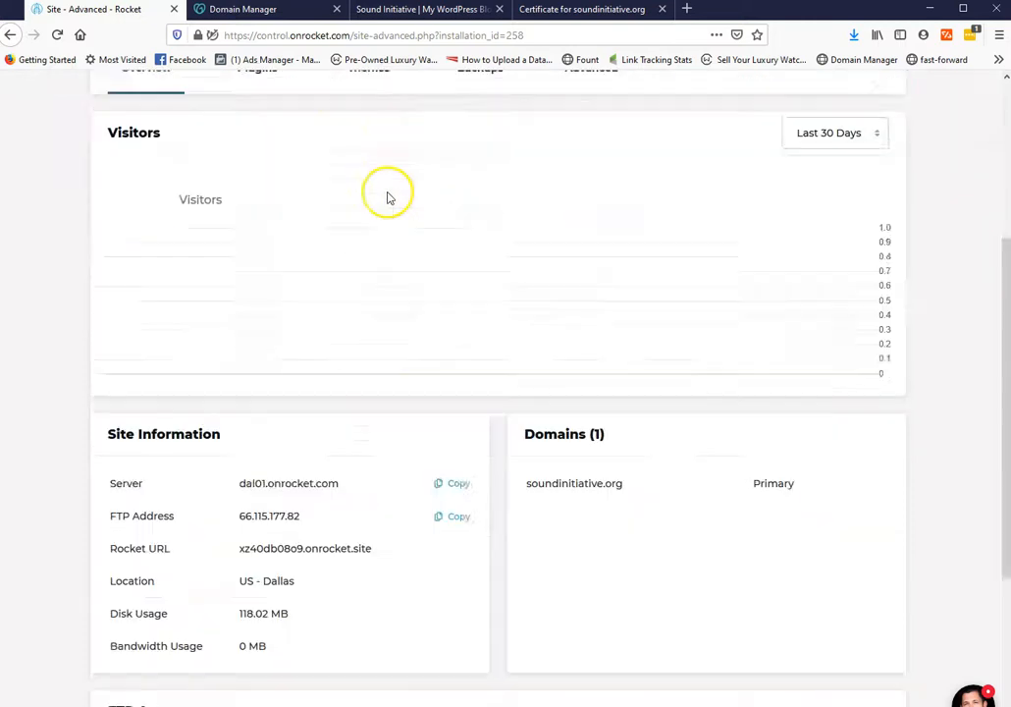
scroll(392, 295, up, 10)
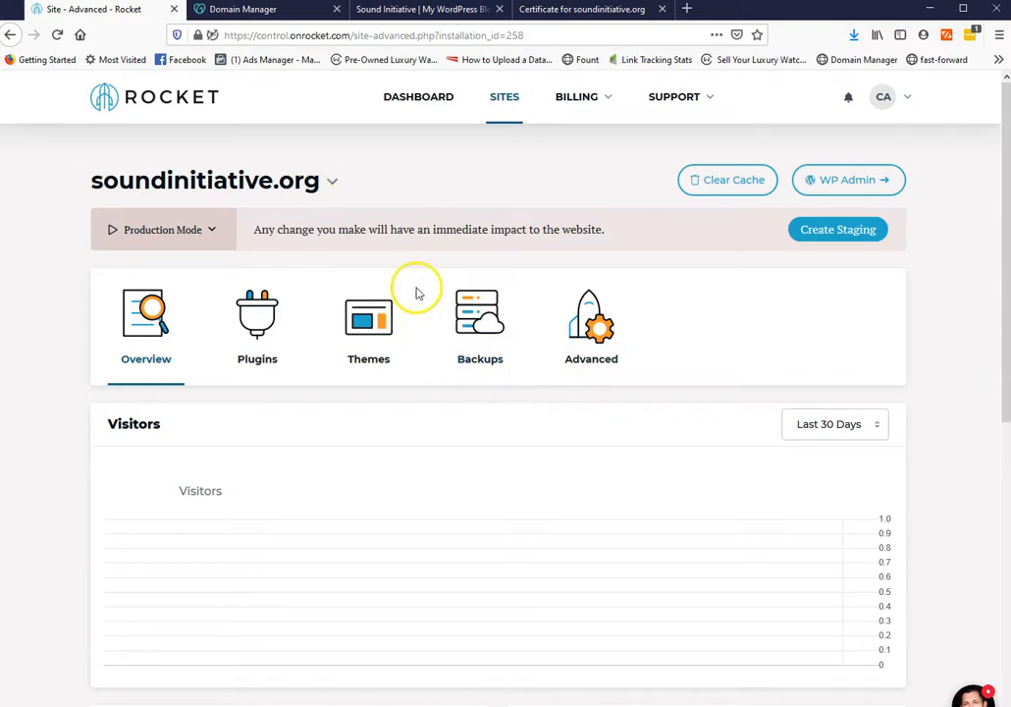
scroll(488, 269, down, 2)
scroll(390, 282, up, 2)
- Look through the site's plugins, themes, and manual and automated backups
click(256, 333)
click(363, 339)
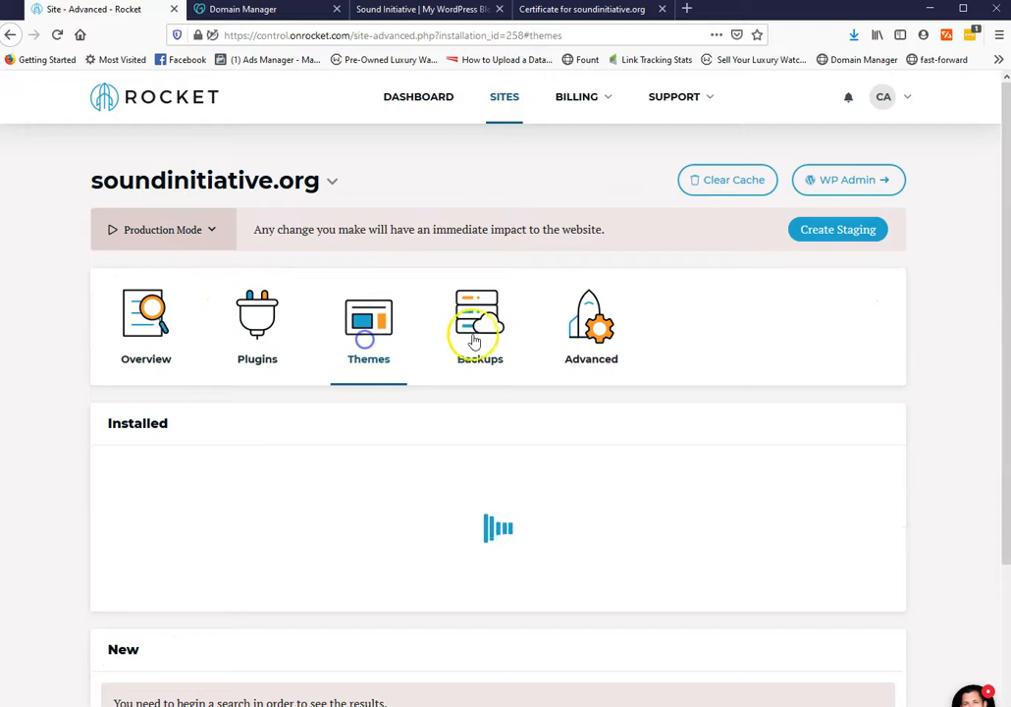
click(474, 340)
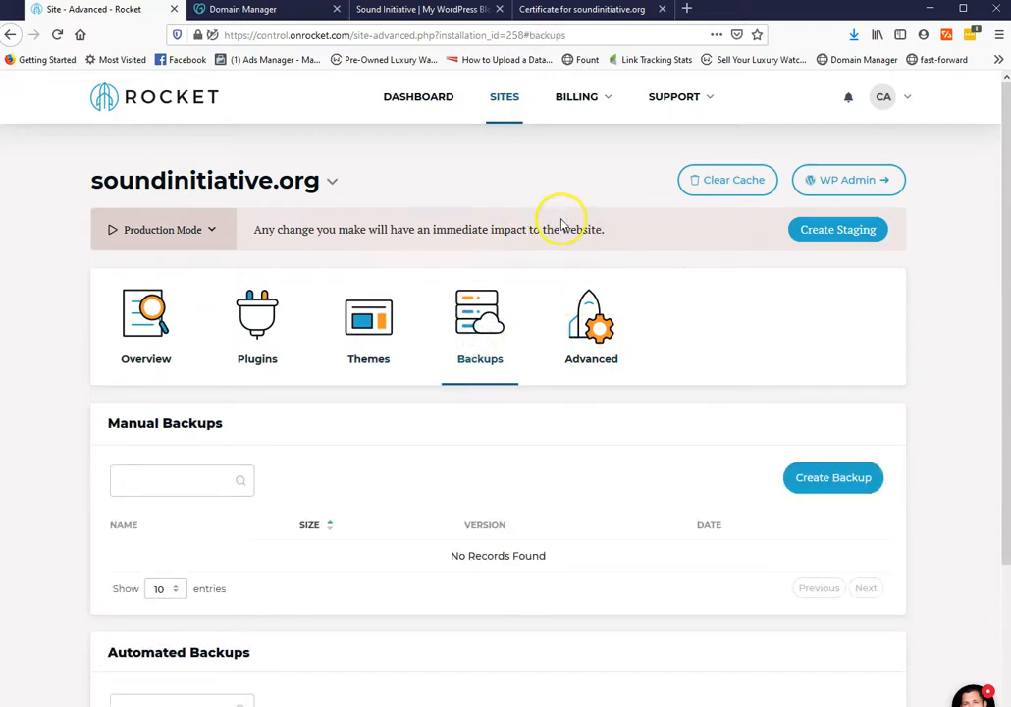
scroll(558, 219, down, 2)
scroll(403, 461, up, 2)
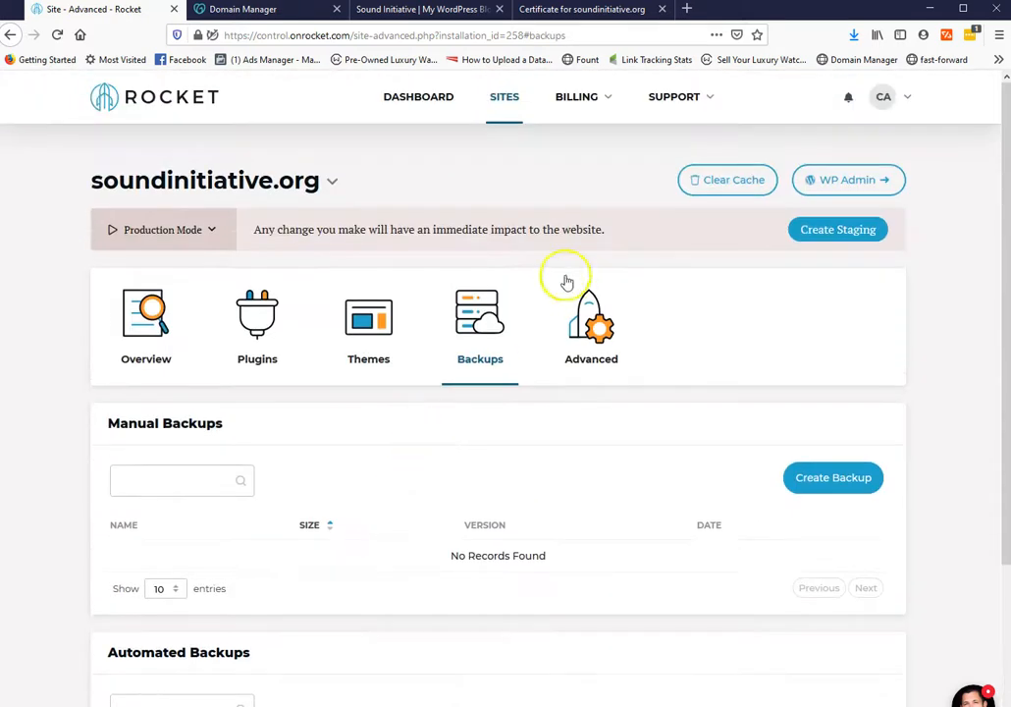
- View the Rocket dashboard and reopen soundinitiative.org to look over its overview page
click(401, 98)
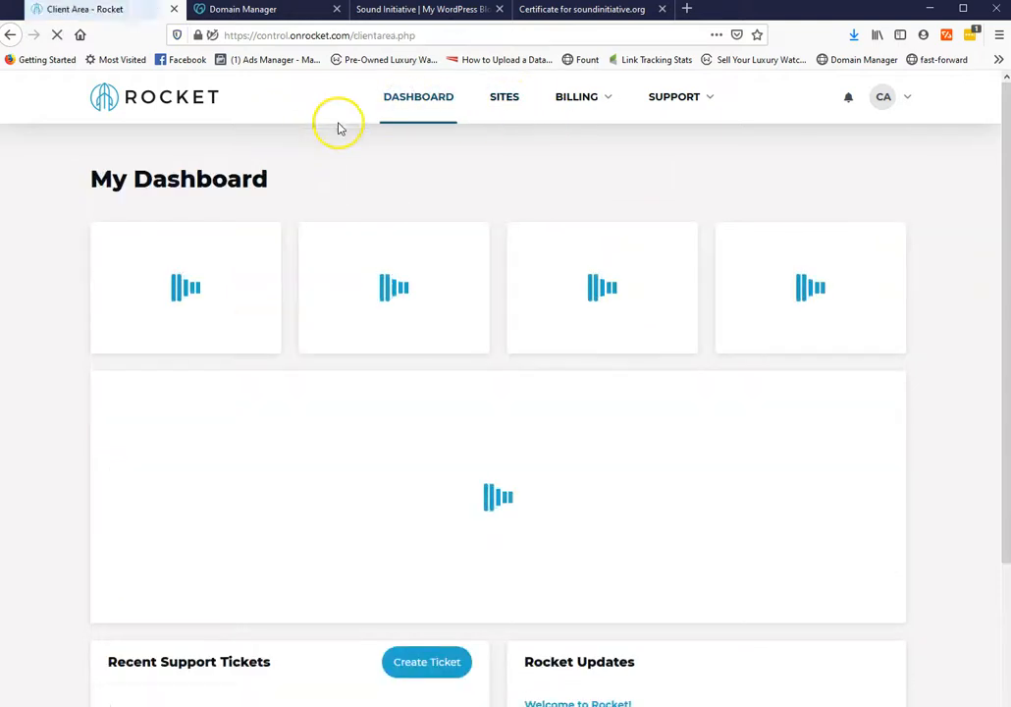
scroll(368, 178, down, 1)
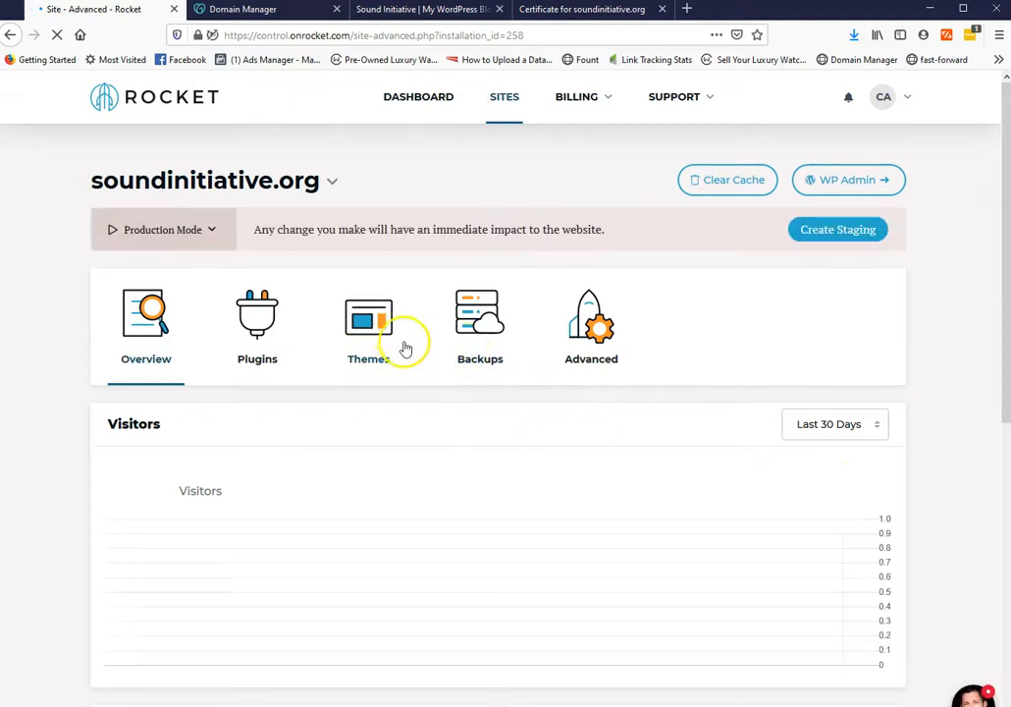
click(493, 269)
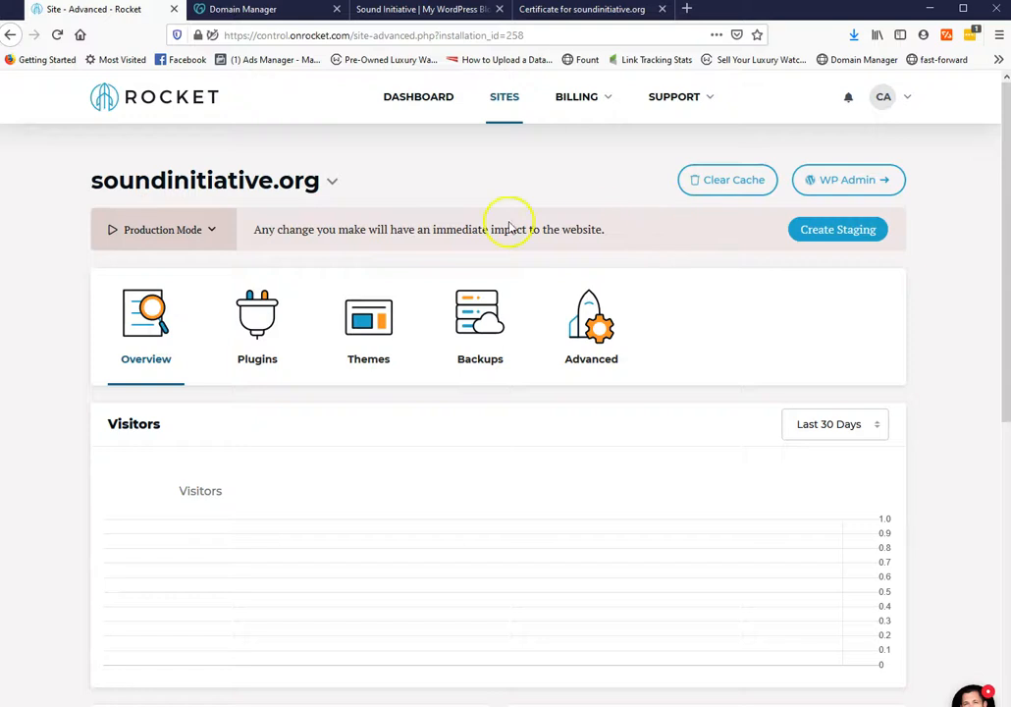
scroll(379, 228, down, 5)
scroll(361, 264, up, 5)
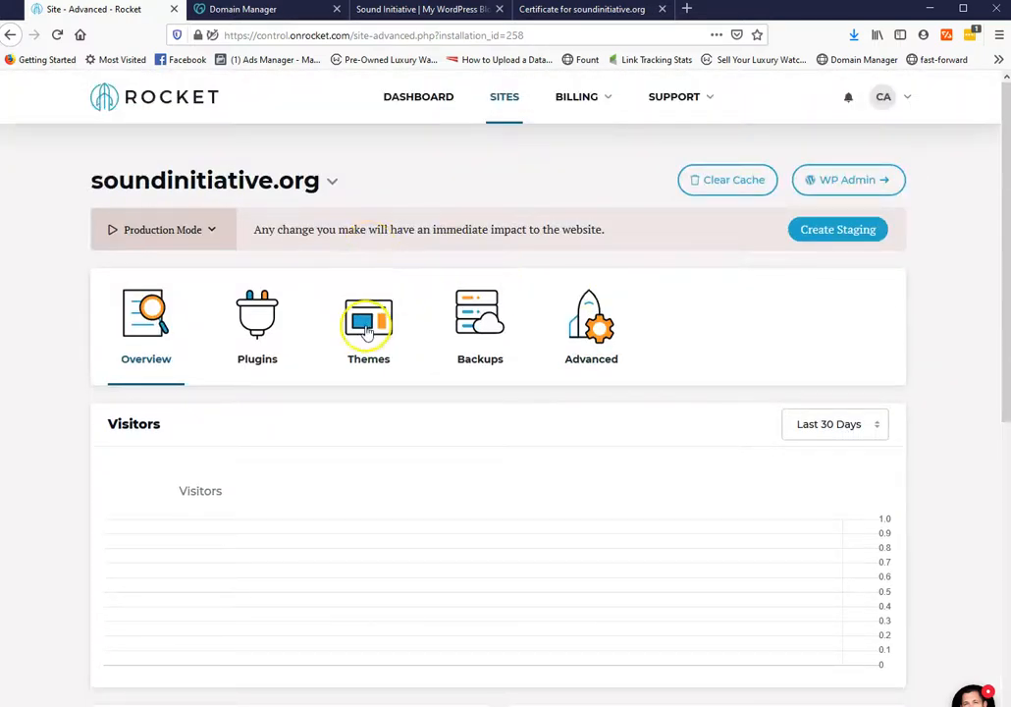